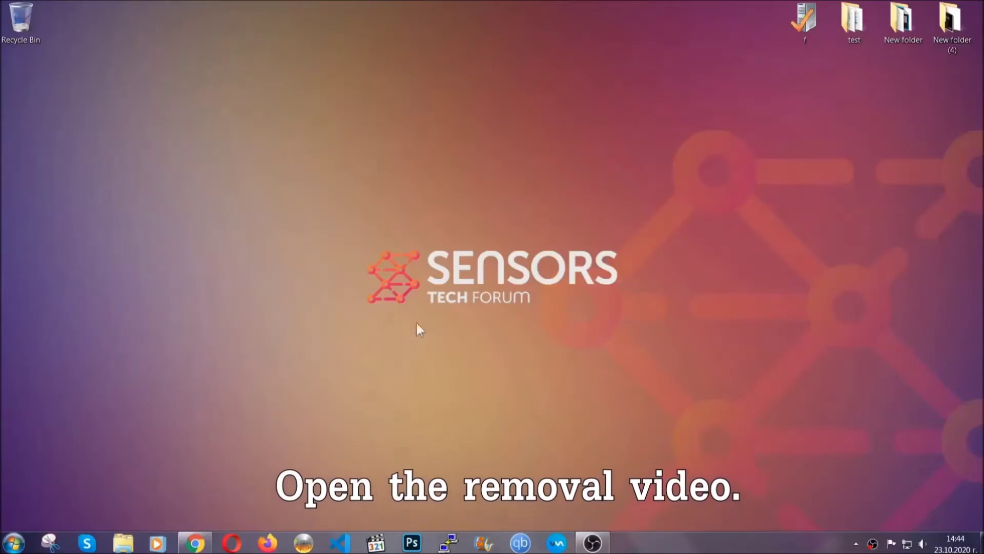
Download SpyHunter-Installer.exe from the SensorsTechForum page in Chrome and launch it
left_click(196, 544)
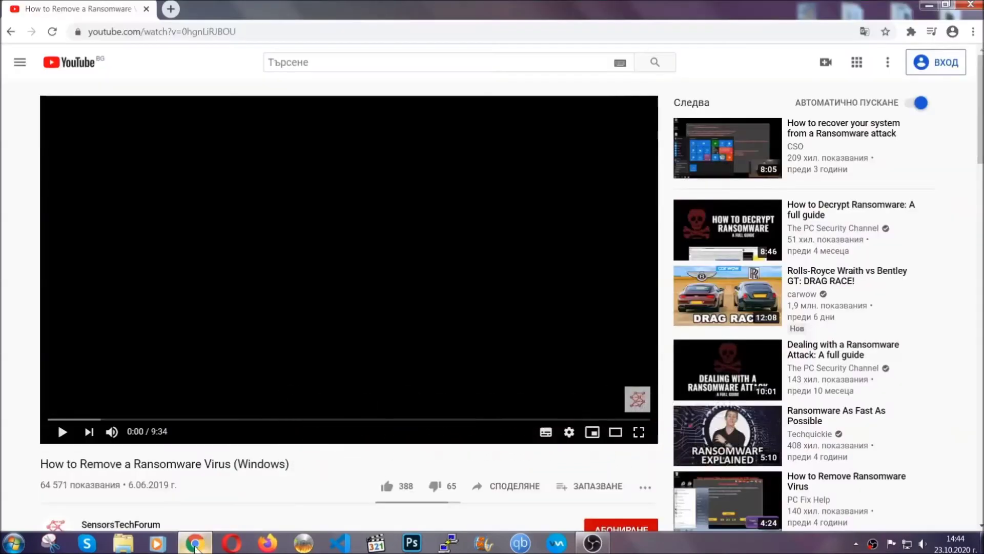
scroll(177, 415, "down", 3)
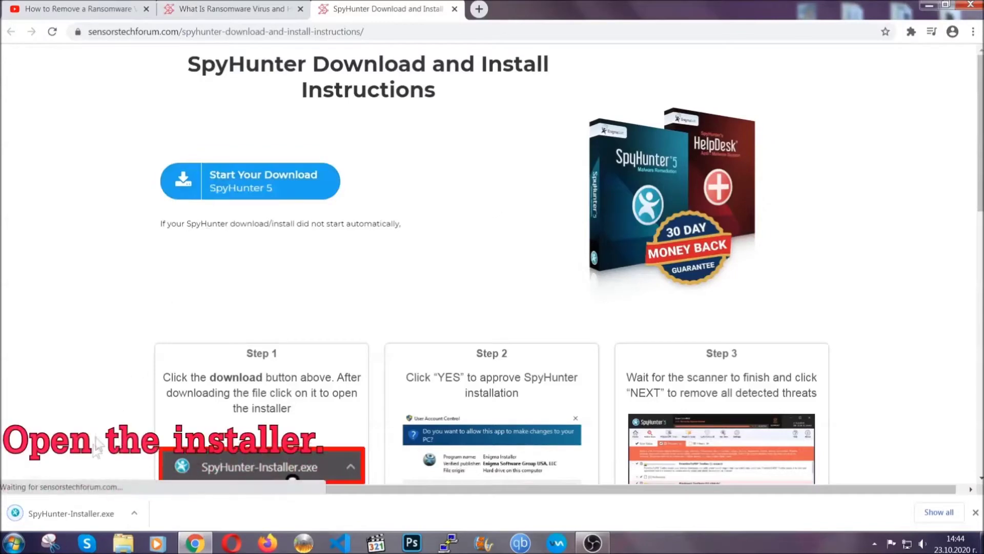
left_click(70, 512)
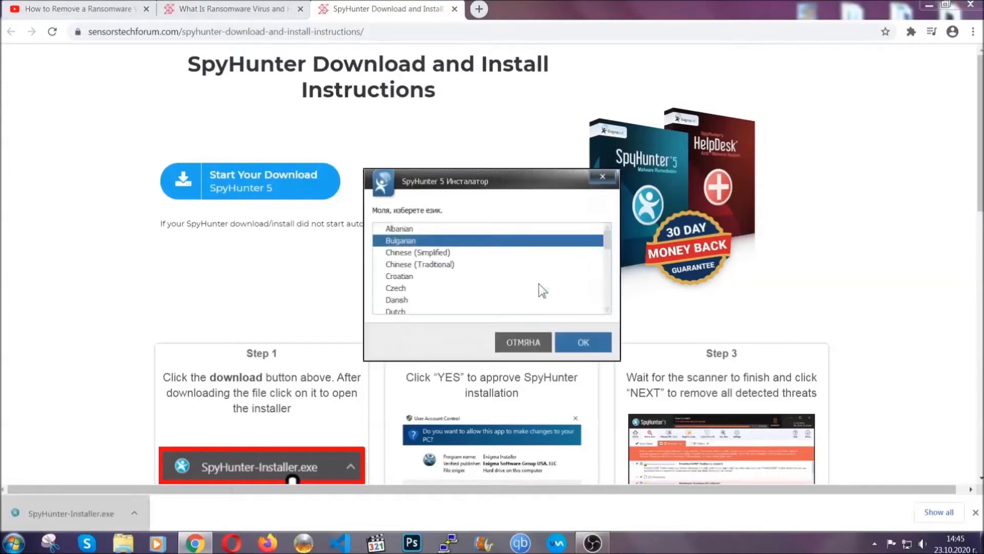
Install SpyHunter 5 in English, accepting the EULA, and finish setup to launch it
scroll(512, 285, "down", 2)
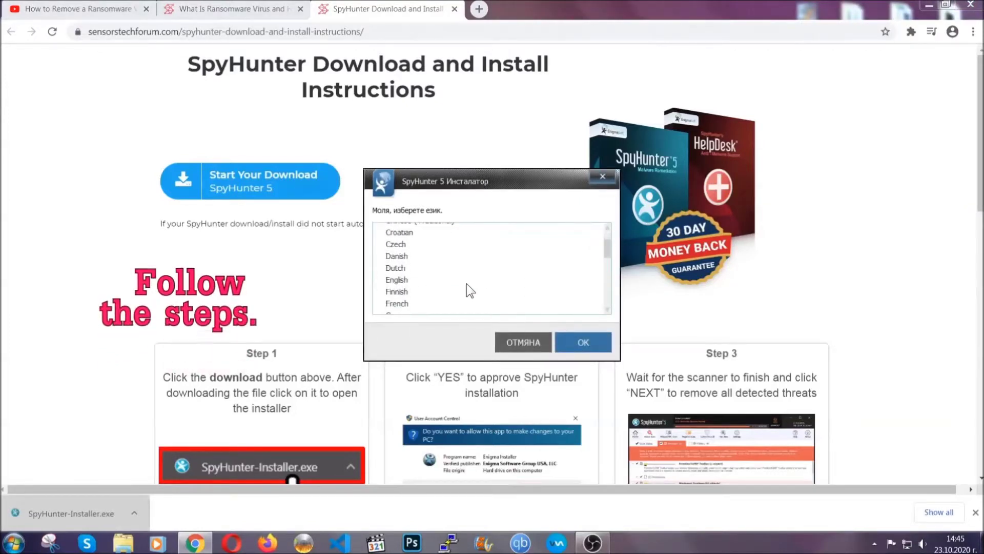
left_click(464, 281)
left_click(573, 340)
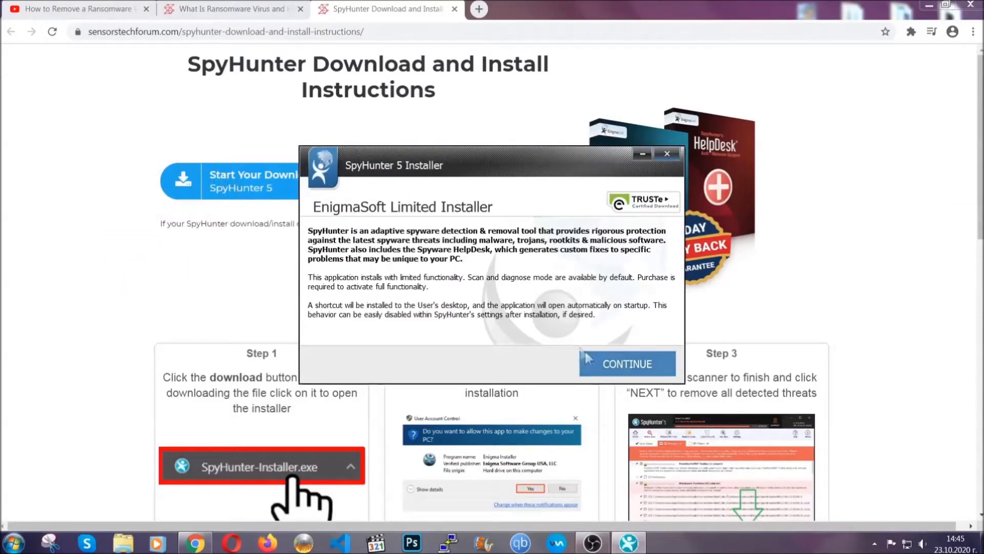
left_click(589, 356)
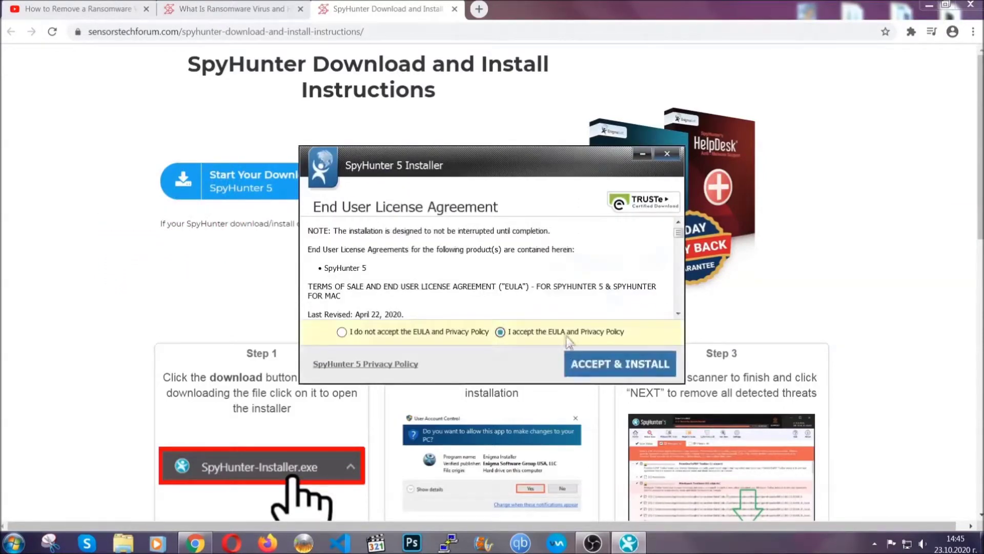
left_click(588, 364)
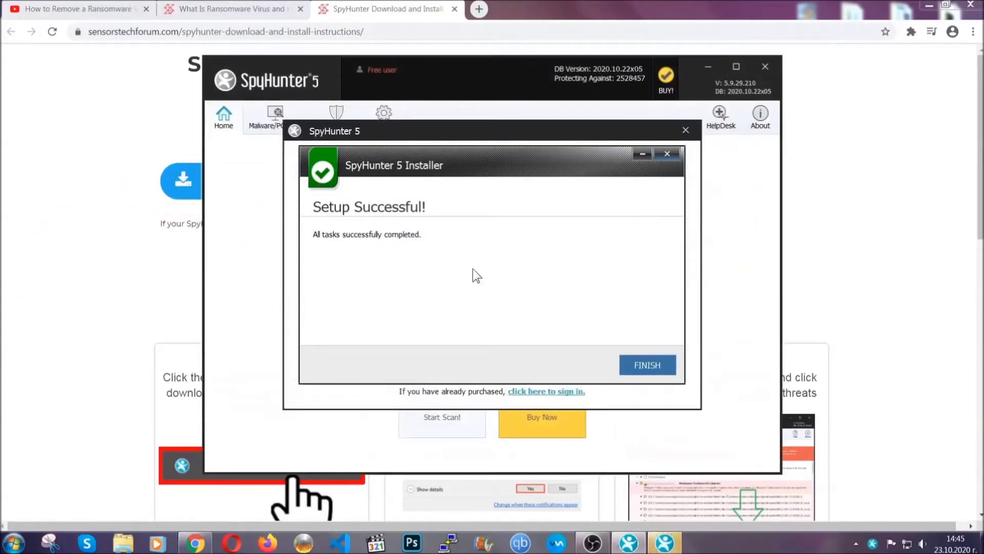
left_click(629, 367)
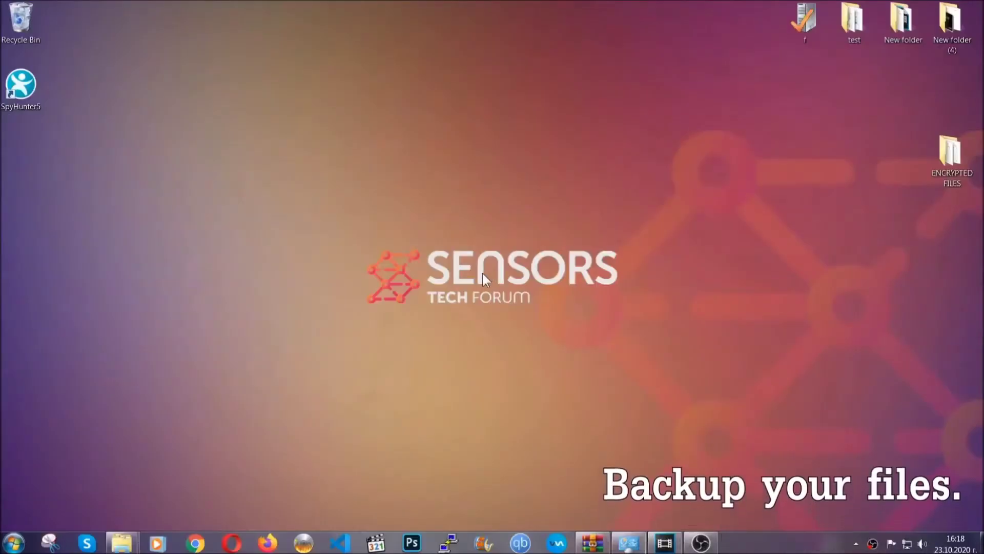
Copy all six .efji files from the ENCRYPTED FILES folder
double_click(945, 158)
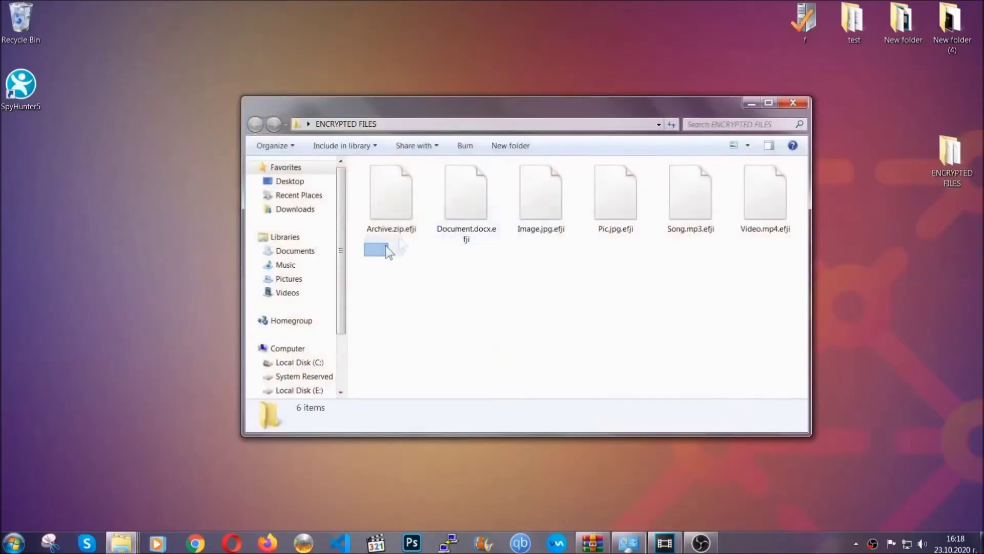
left_click_drag(388, 252, 770, 182)
right_click(770, 183)
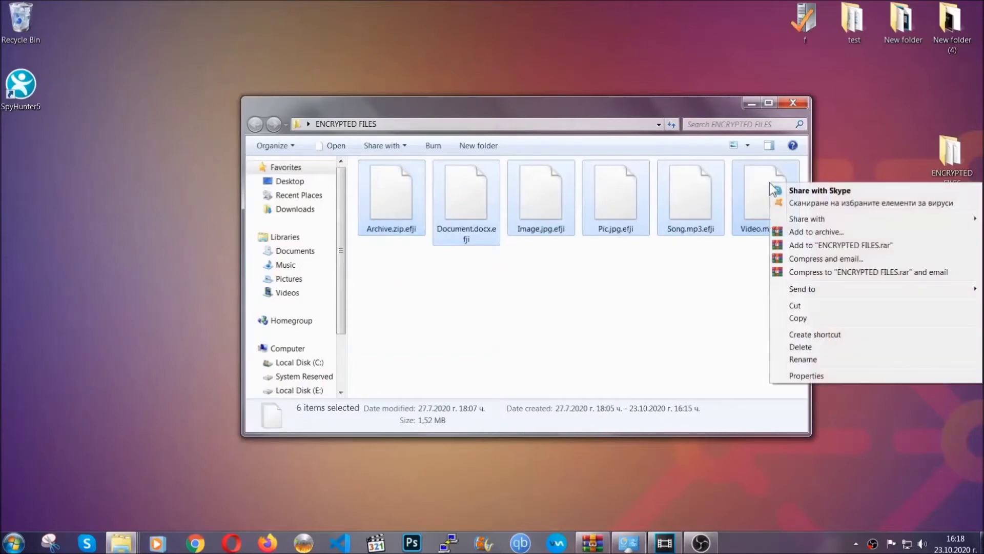
left_click(797, 319)
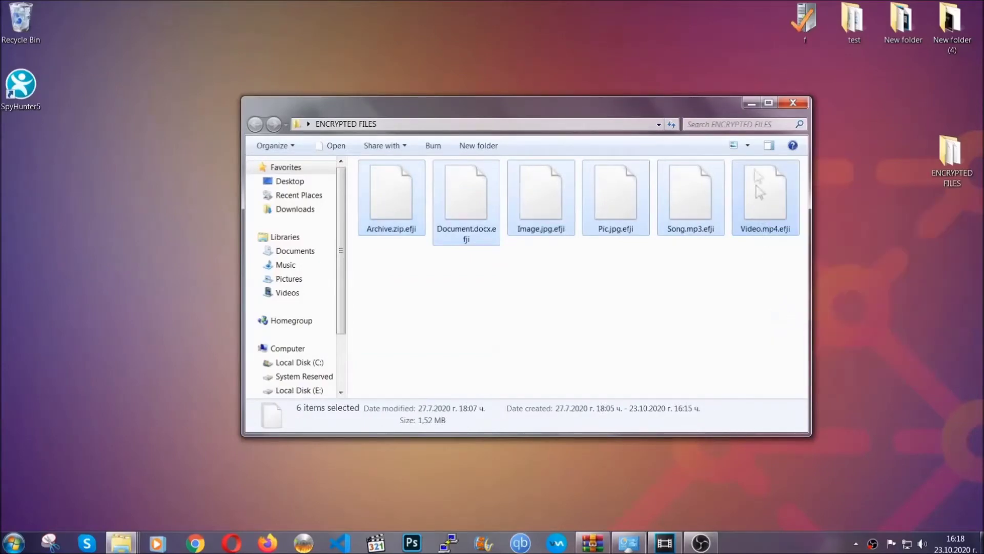
Paste the six .efji files onto FLASH DRIVE (H:) and close the window
left_click(751, 103)
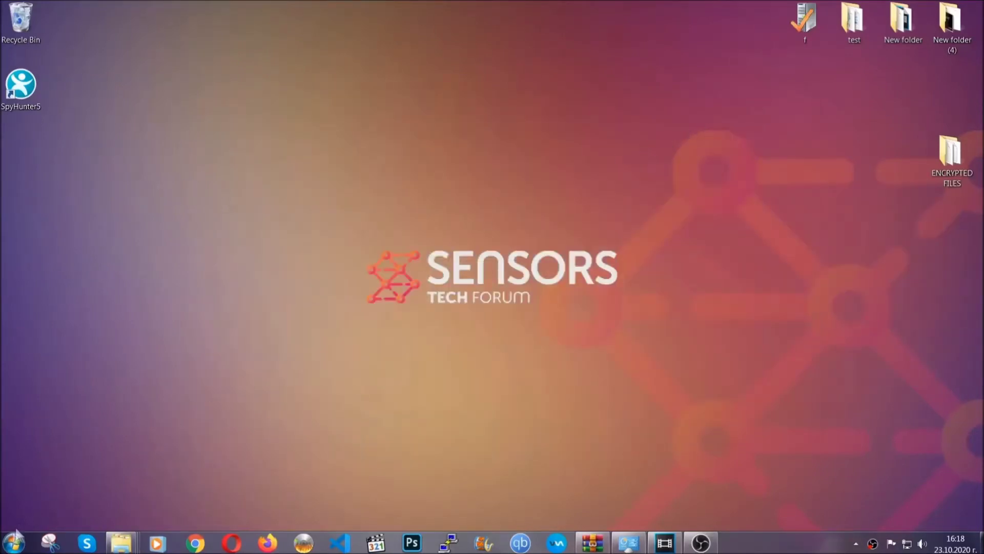
left_click(13, 542)
left_click(187, 384)
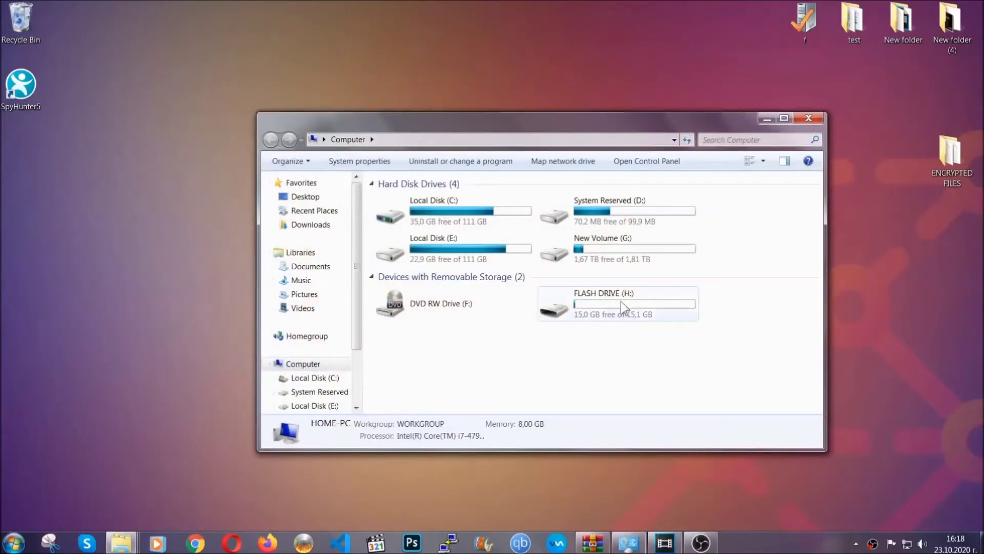
double_click(621, 301)
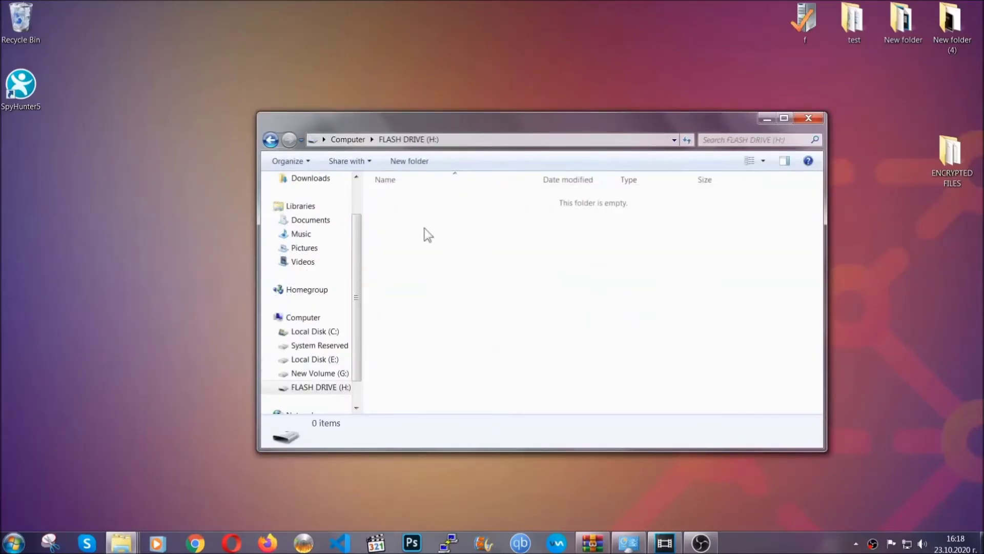
right_click(424, 229)
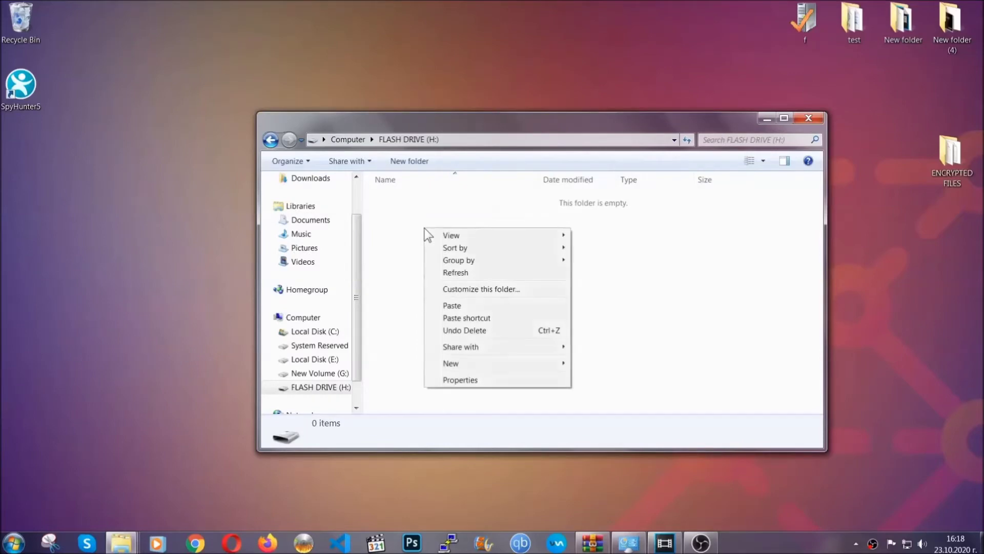
left_click(448, 306)
left_click(449, 307)
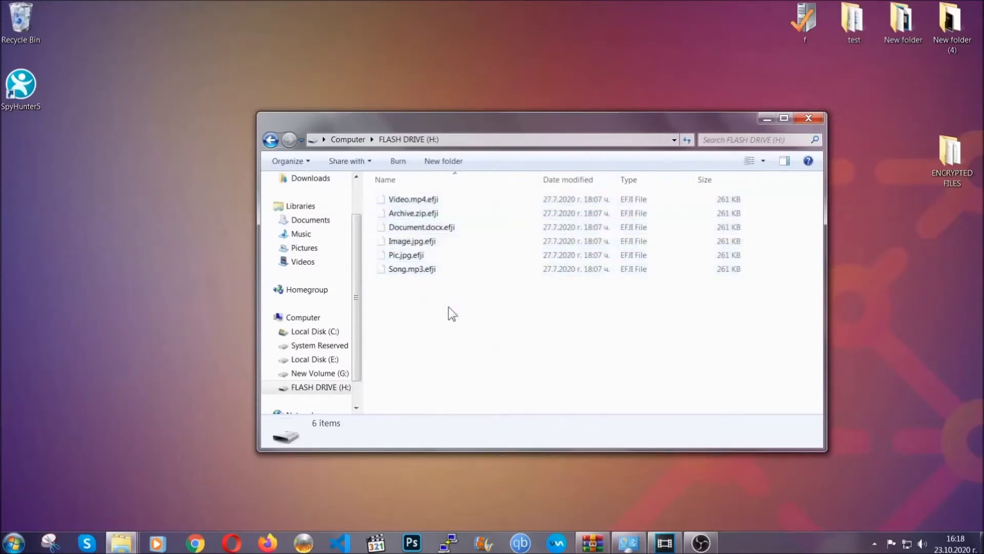
left_click(809, 119)
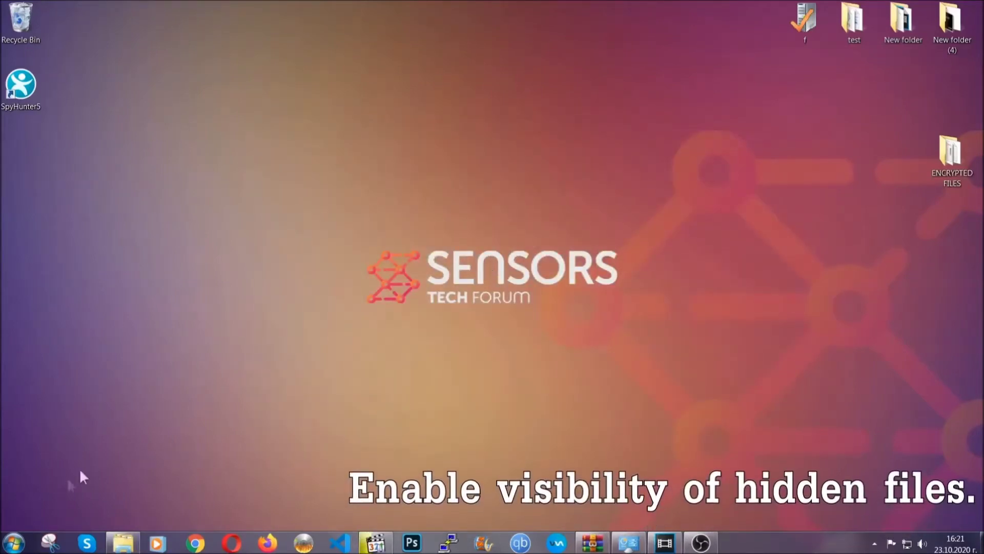
Find 'hidden files and folders' in Start search and apply 'Show hidden files, folders, and drives'
left_click(13, 542)
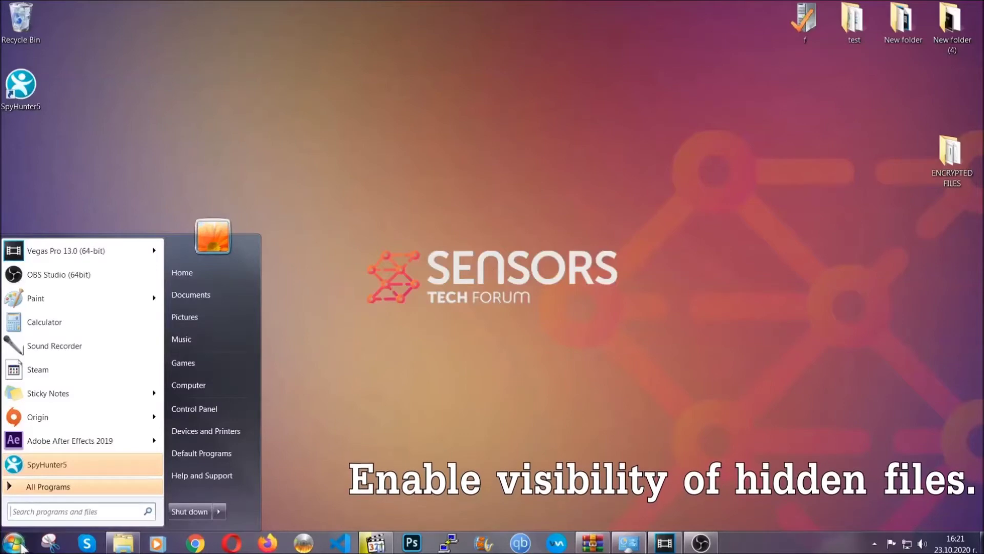
left_click(40, 510)
type("showh")
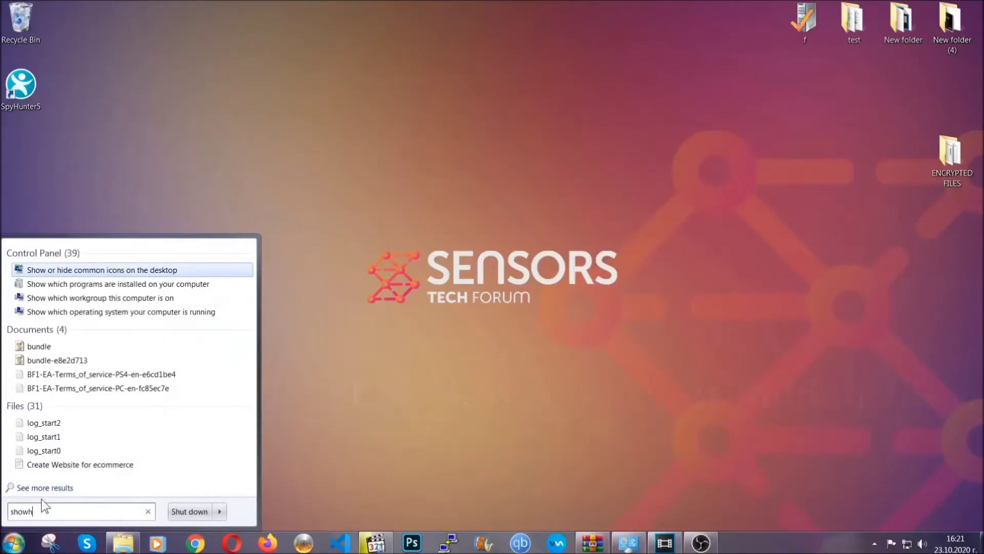
key("BackSpace")
type("hidden f")
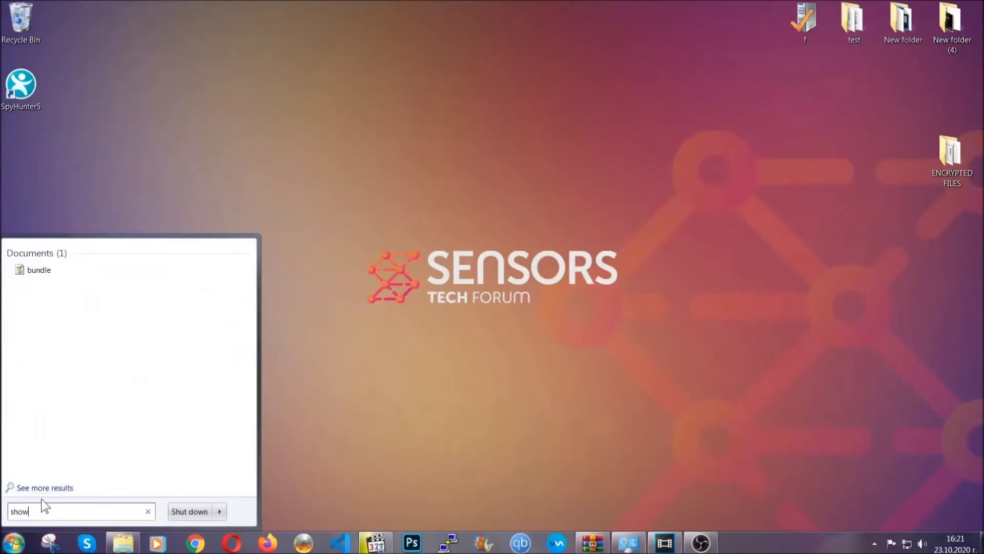
type("iles and folders")
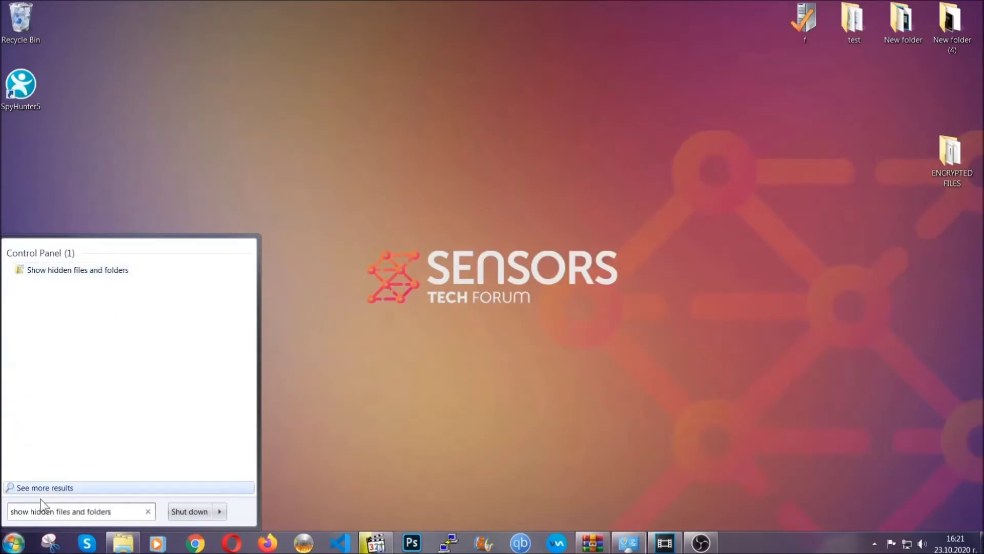
left_click(116, 271)
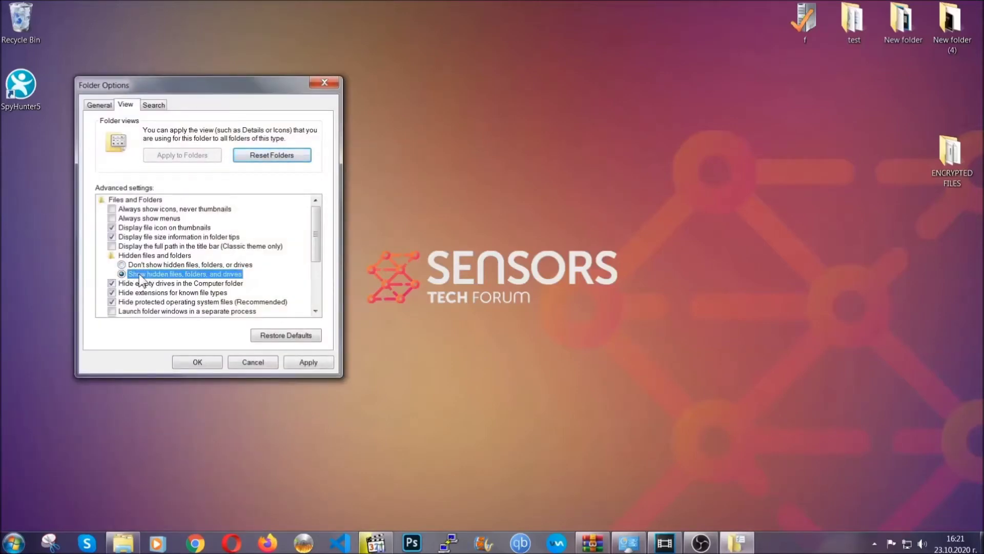
left_click(304, 363)
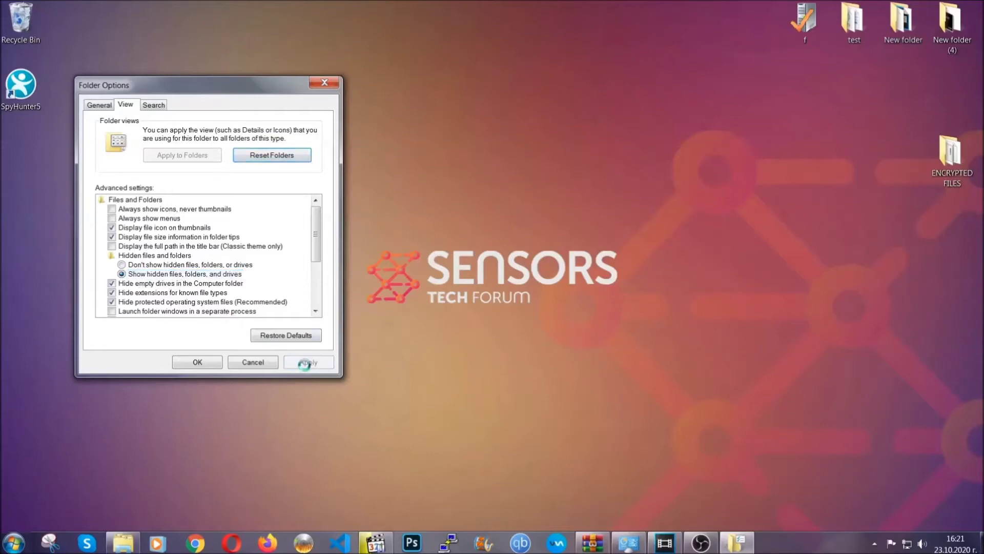
left_click(192, 362)
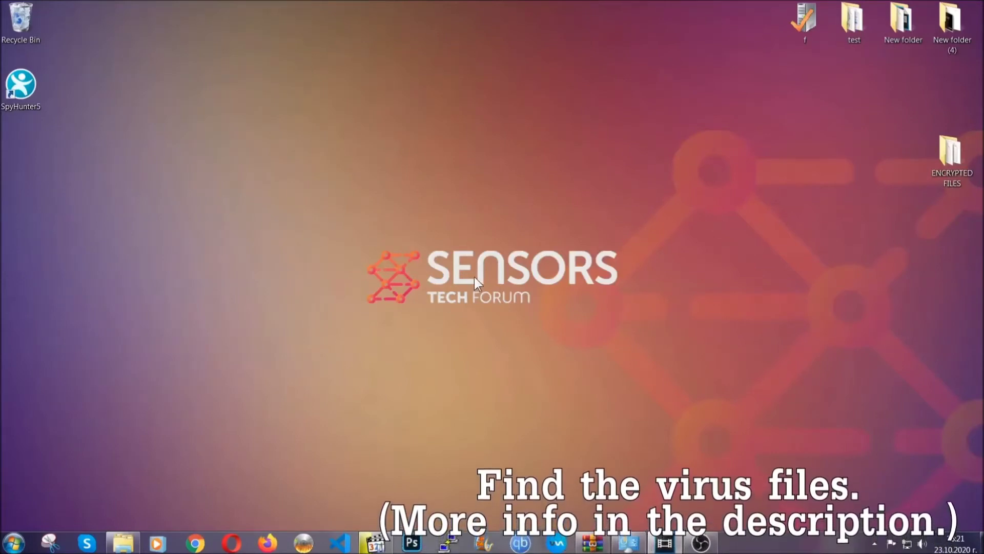
Search Computer for 'fileextension:exe Example Vir' to locate the virus executable
left_click(14, 543)
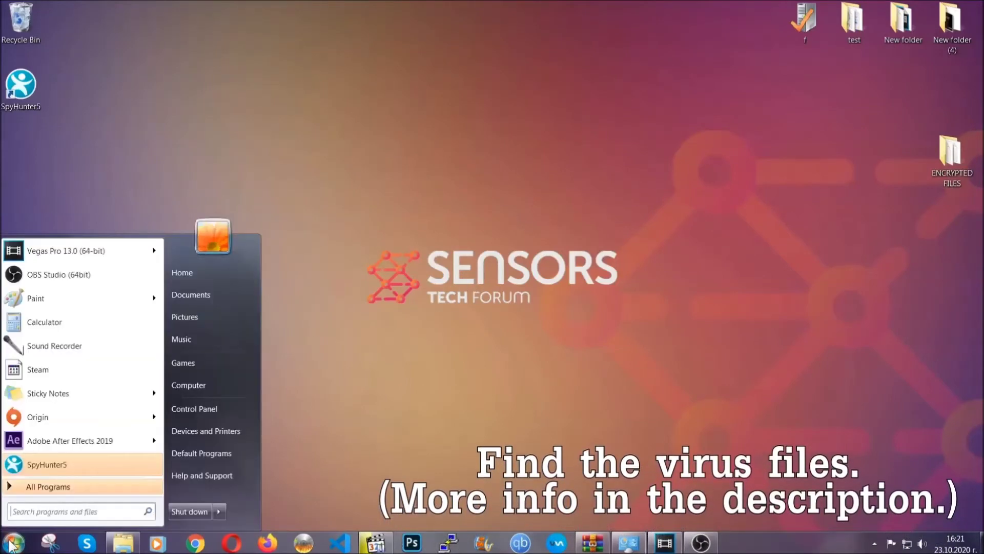
left_click(202, 385)
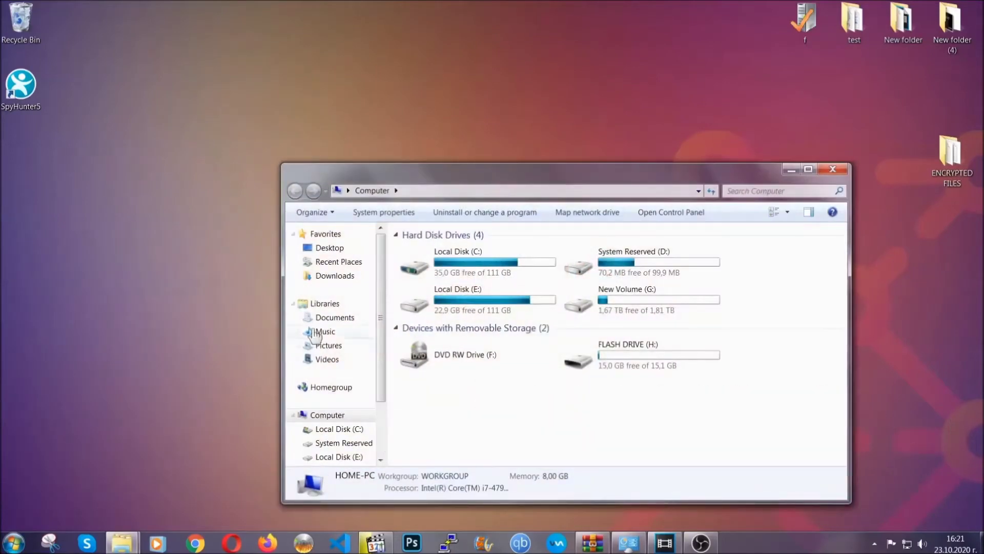
left_click_drag(536, 181, 471, 137)
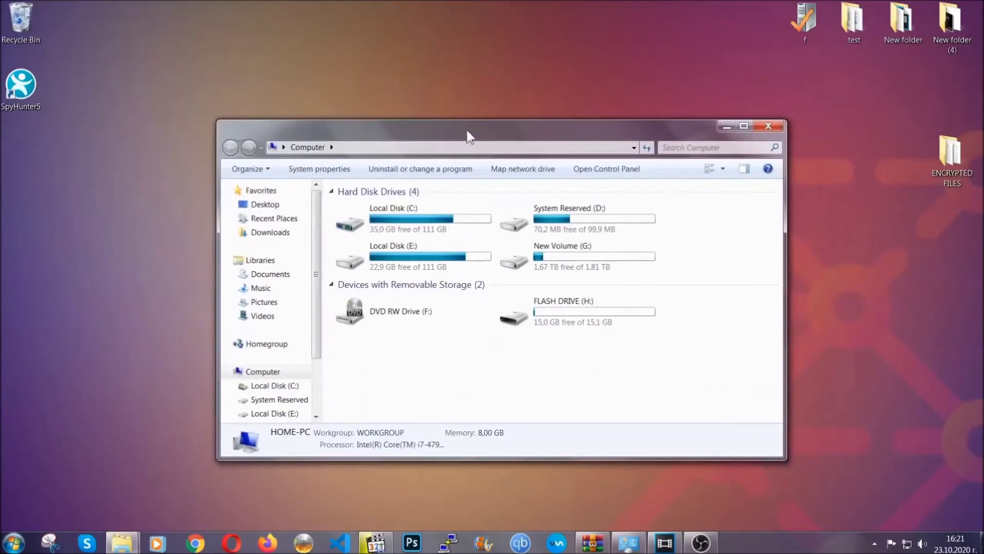
left_click(672, 147)
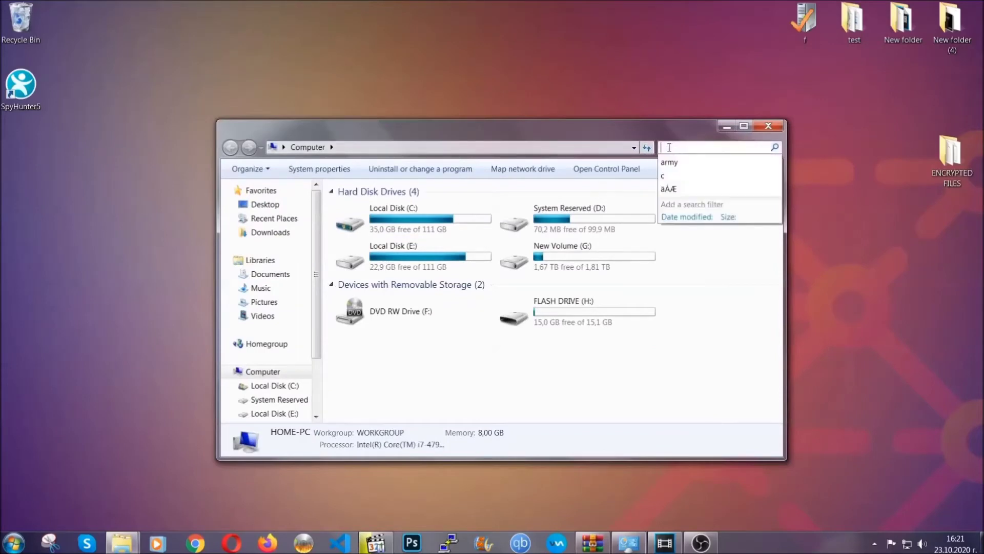
type("file")
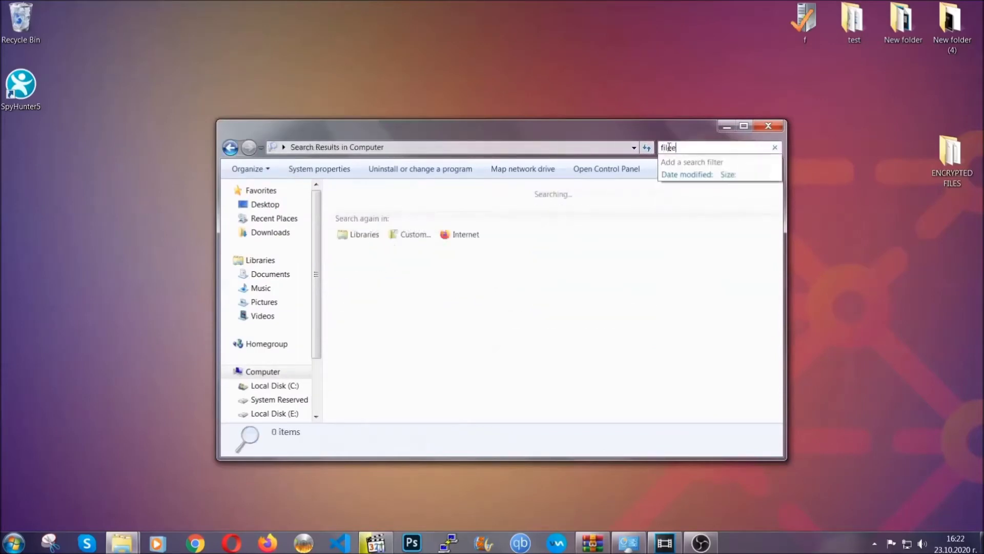
type("extension:exe ")
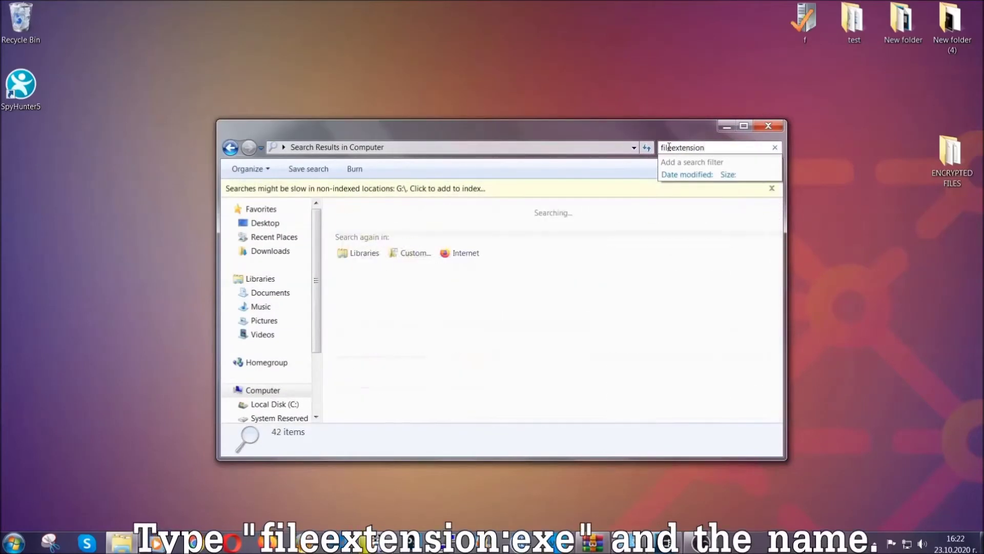
type("E")
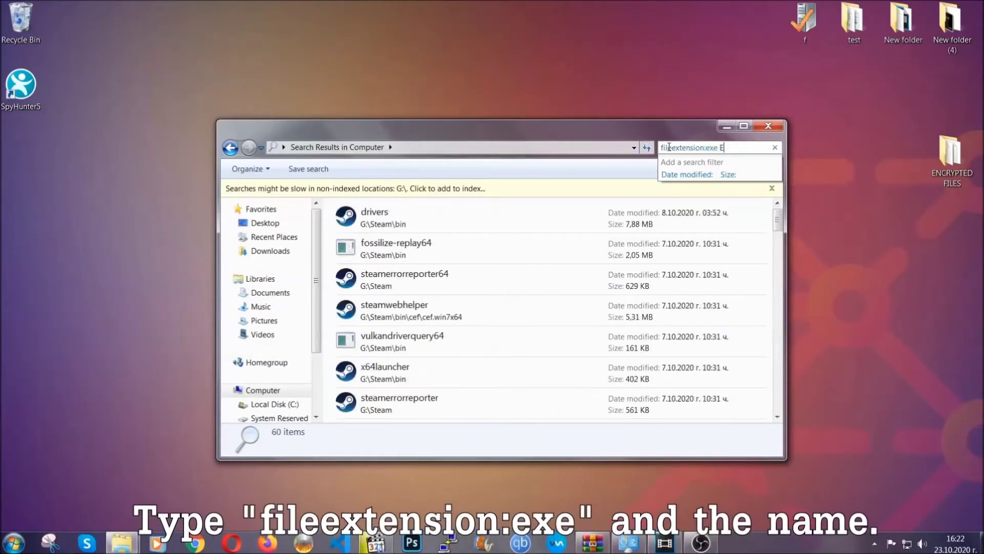
type("xample Virus Name")
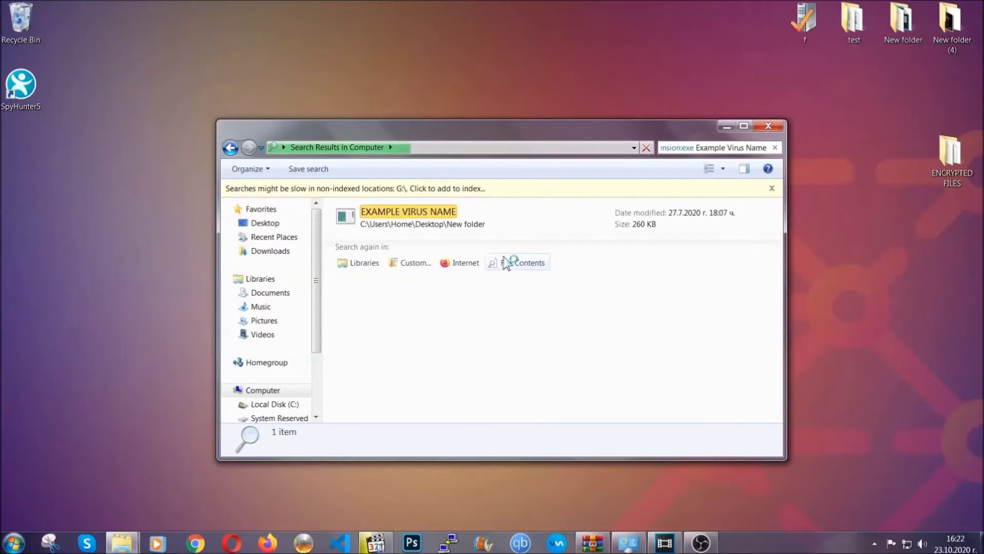
Delete the EXAMPLE VIRUS NAME file to the Recycle Bin and close the search window
left_click(431, 210)
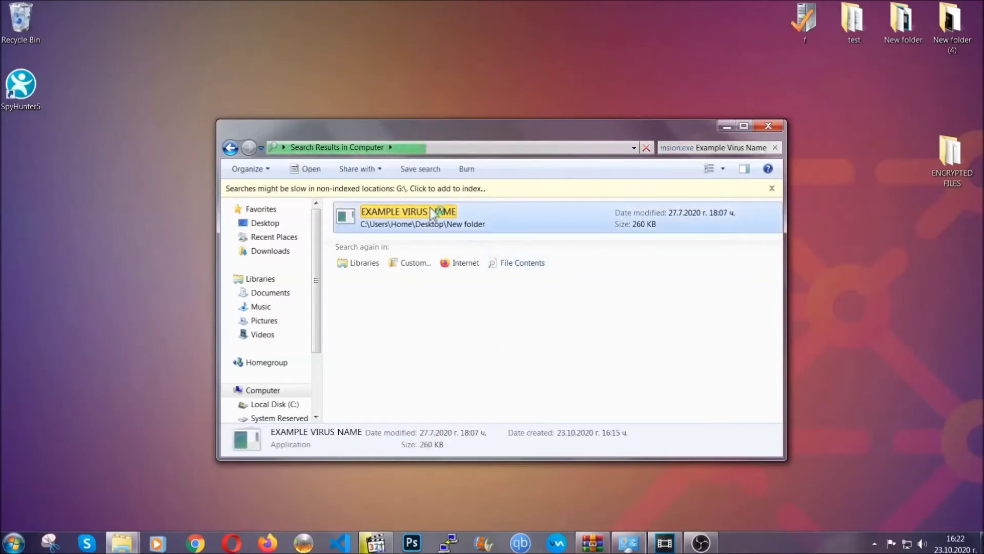
right_click(433, 214)
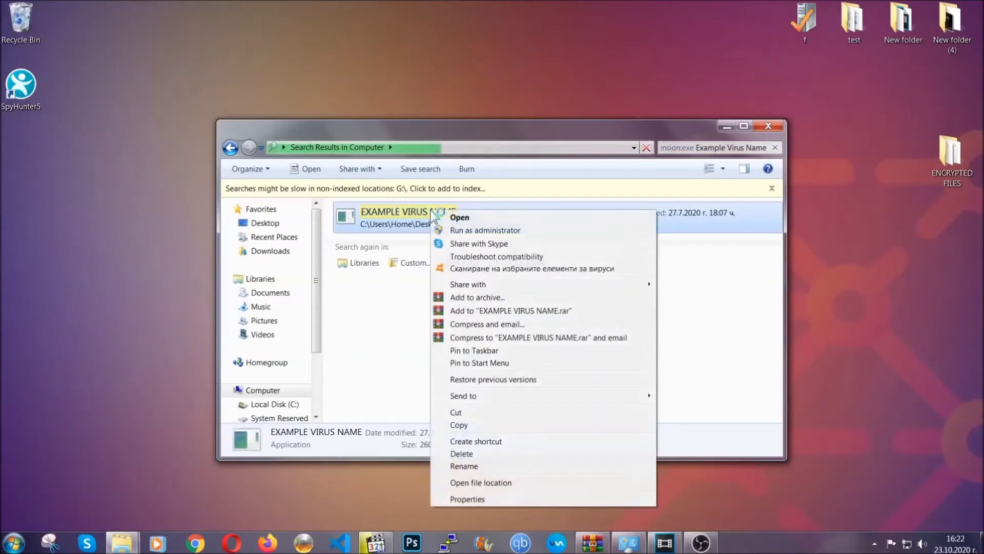
left_click(475, 453)
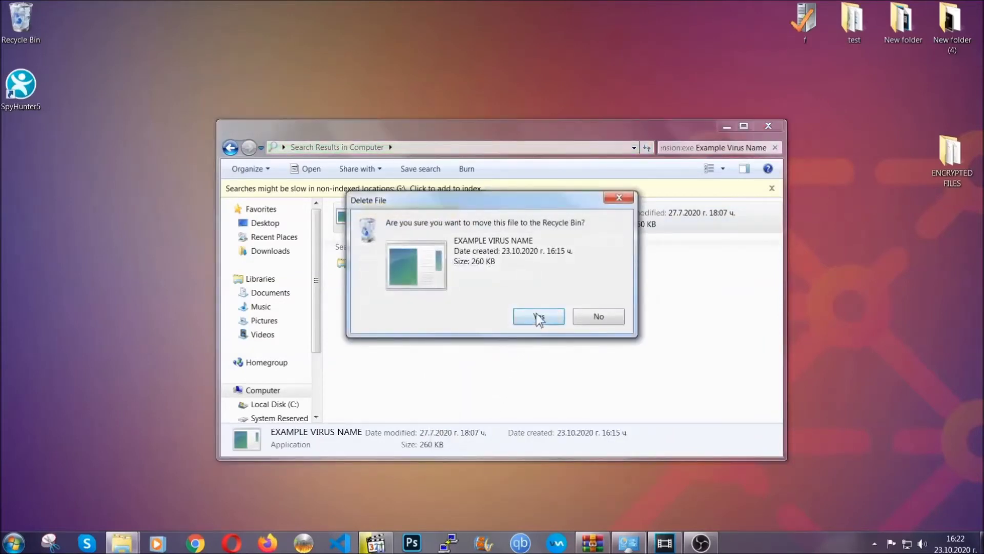
left_click(537, 316)
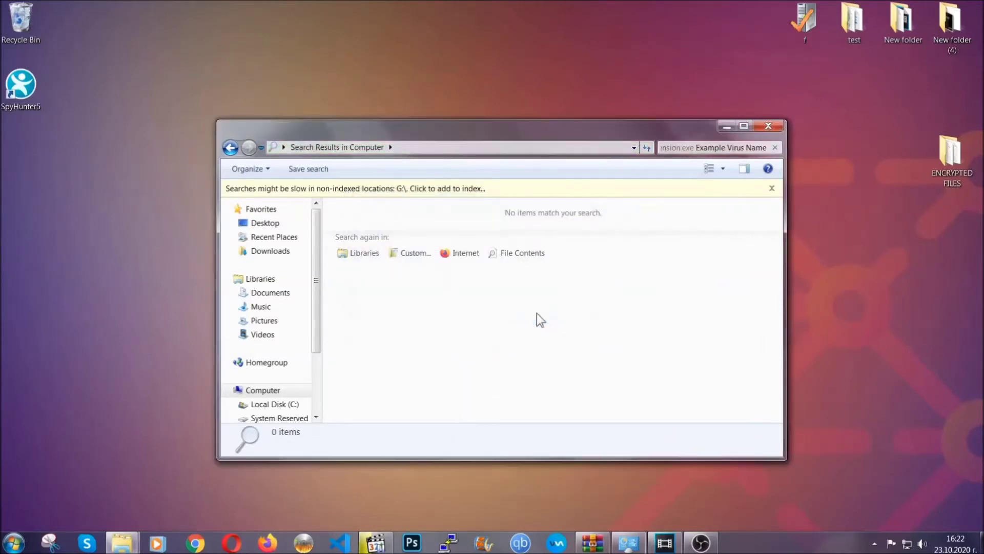
left_click(769, 126)
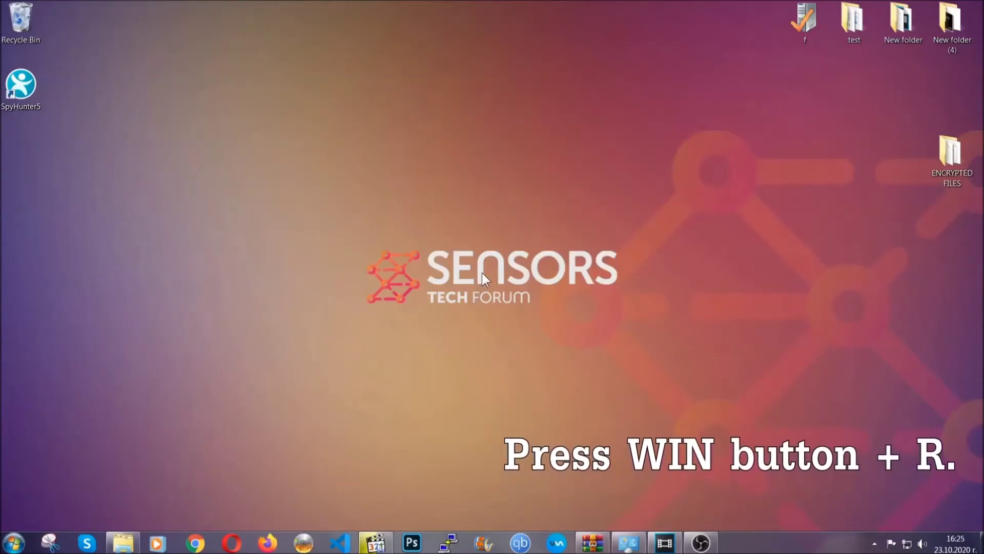
Launch Registry Editor by running REGEDIT from the Win+R box
key("super+r")
left_click(102, 463)
double_click(100, 465)
type("REGEDIT")
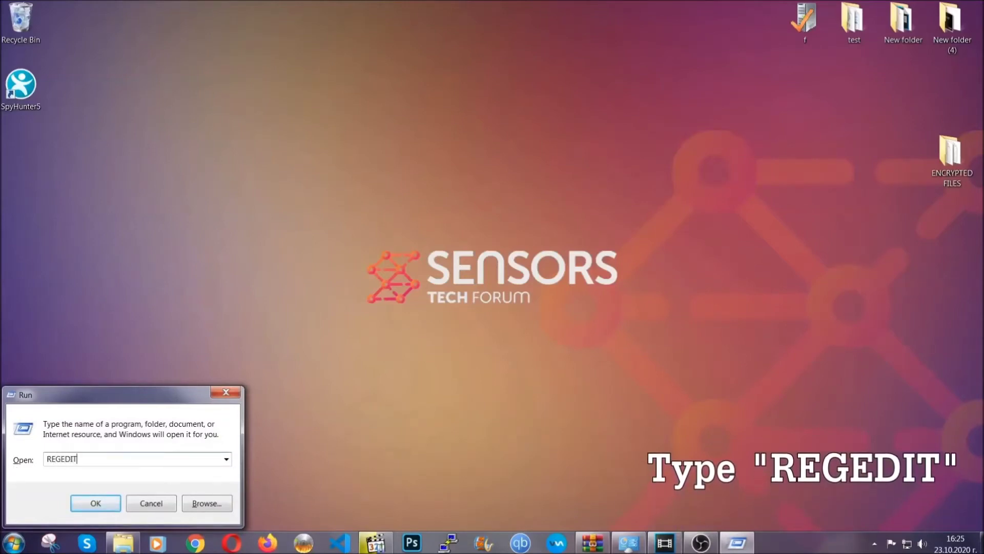
left_click(84, 501)
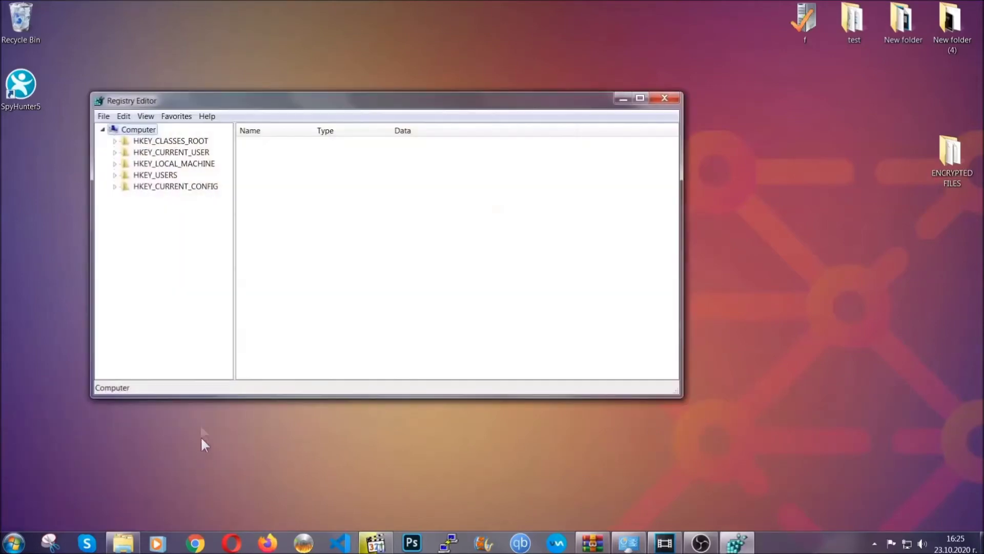
Export the entire registry to the Desktop as BACKUP
left_click(104, 117)
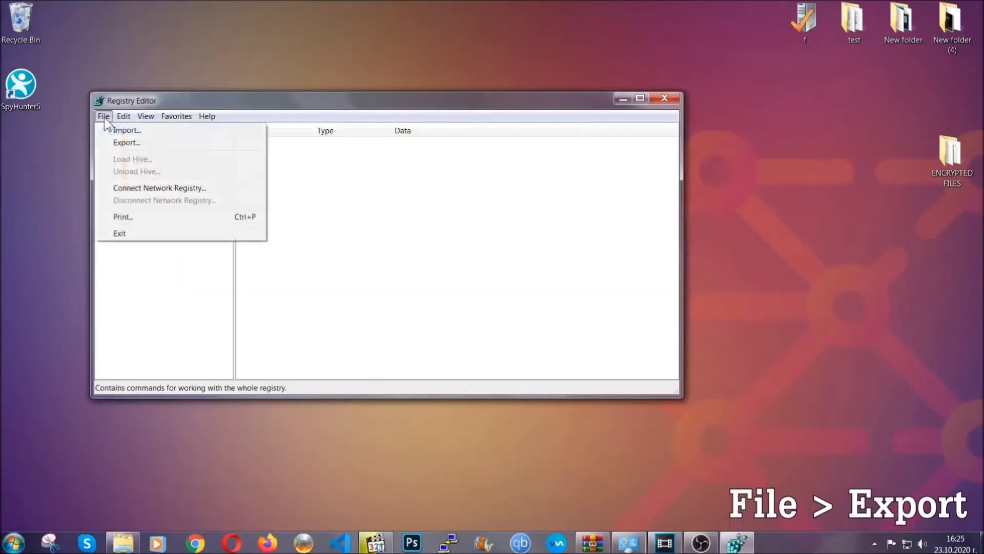
left_click(127, 142)
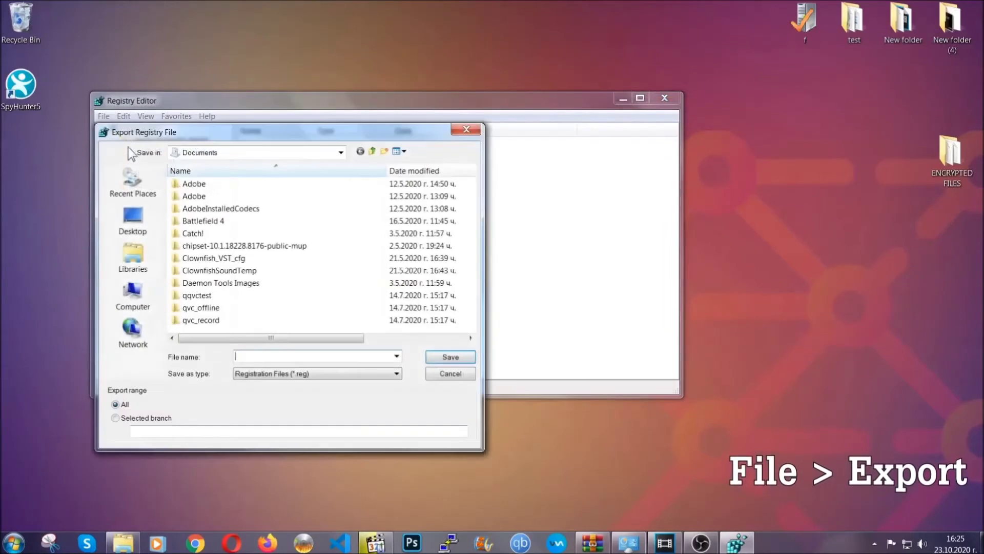
left_click(130, 217)
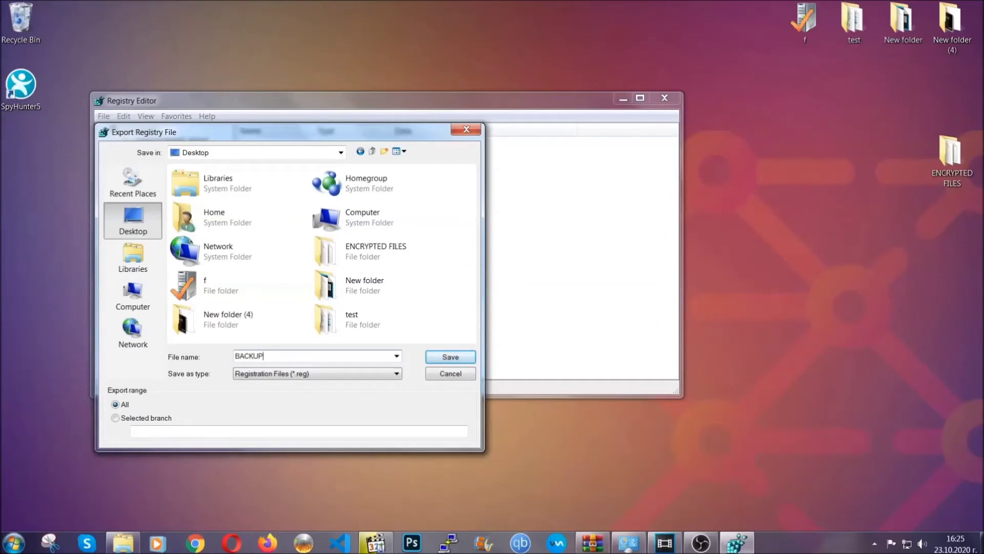
left_click(445, 359)
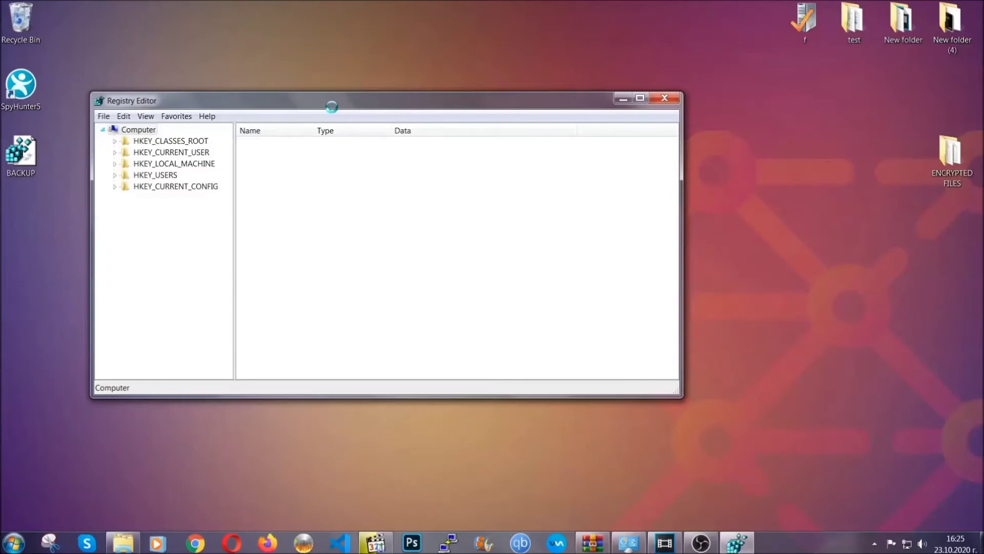
Find the 'RunOnce' key, reaching HKEY_CURRENT_USER\Software\Microsoft\Windows\CurrentVersion\RunOnce
left_click_drag(331, 107, 429, 140)
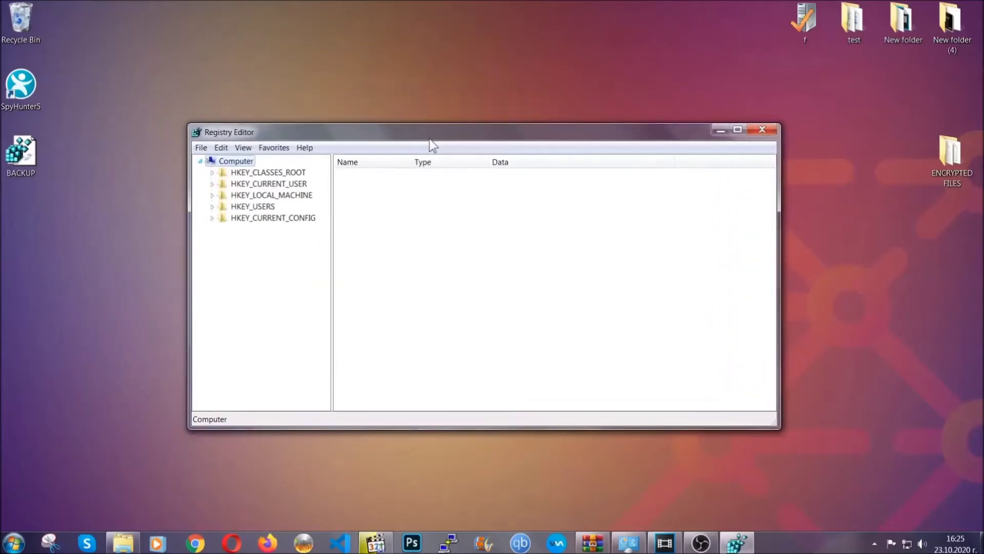
left_click(200, 149)
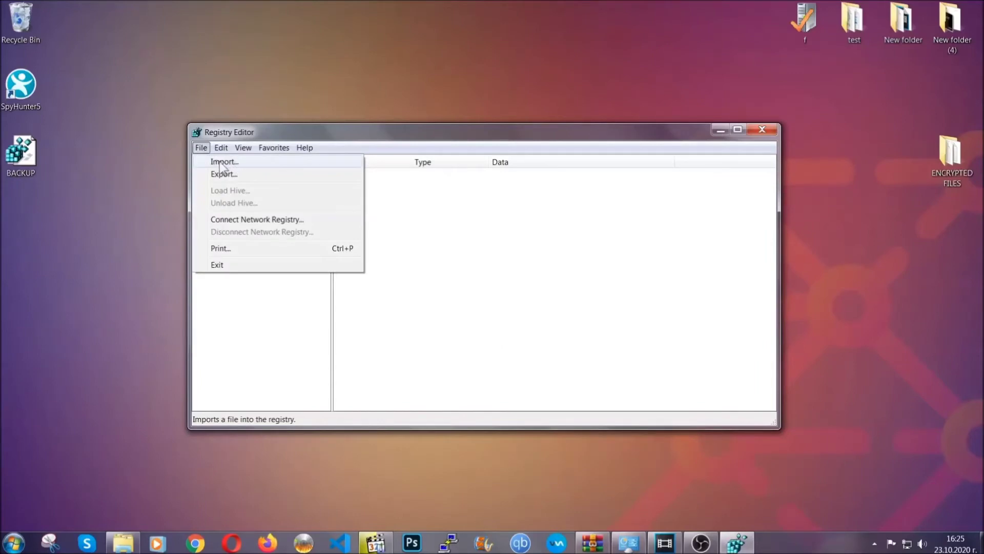
left_click(201, 148)
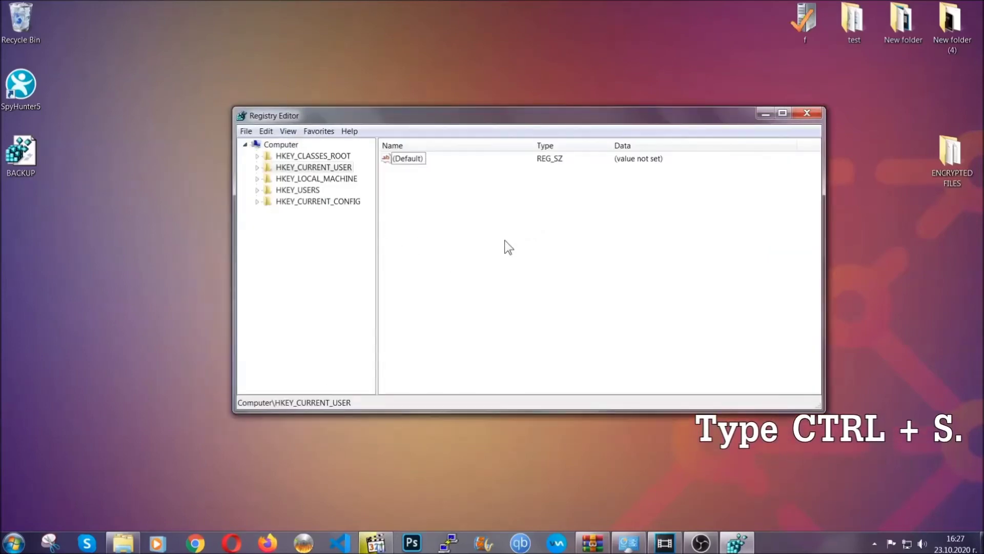
key("ctrl+f")
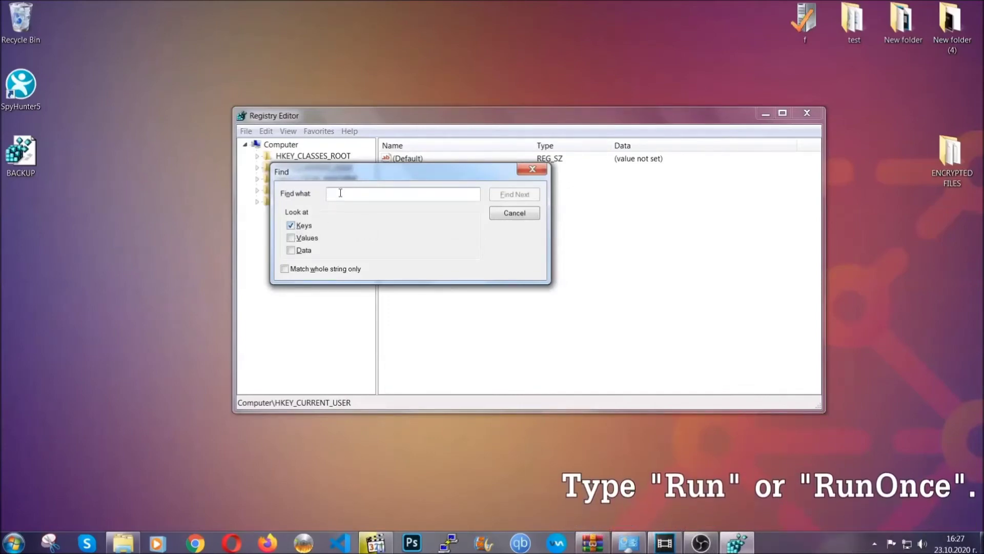
type("RunOnce")
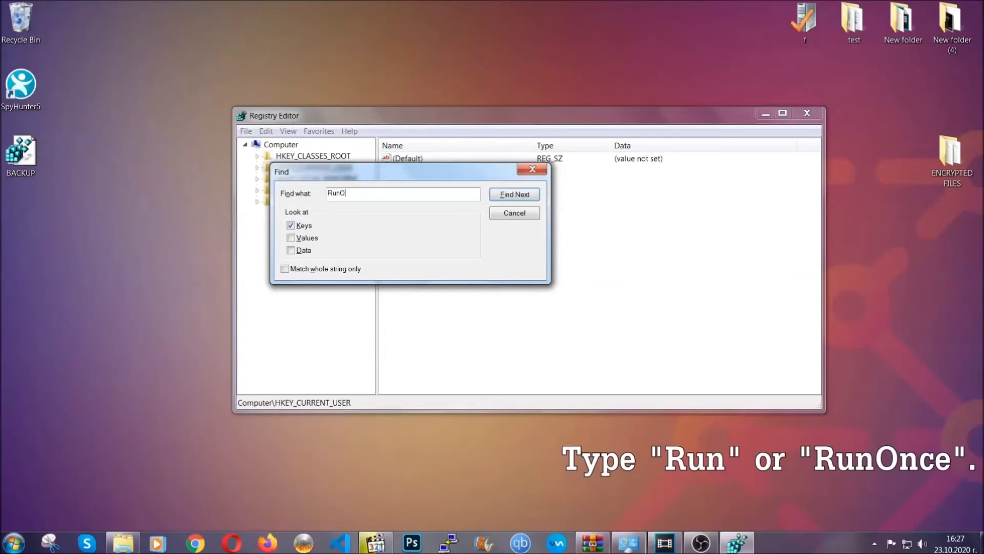
left_click(514, 194)
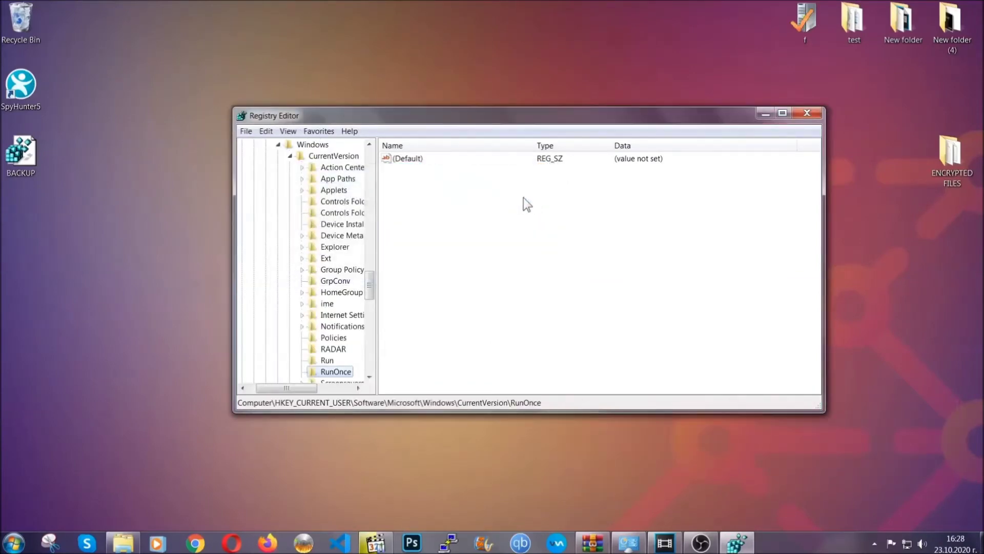
Delete the THE VIRUS value from the current user's Run key, confirming with Yes
left_click_drag(376, 279, 372, 297)
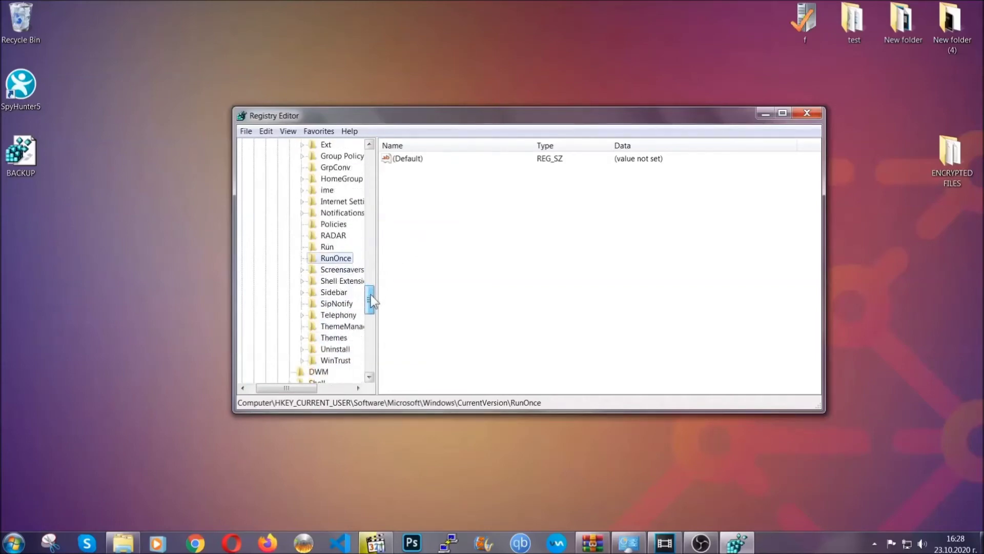
left_click(327, 247)
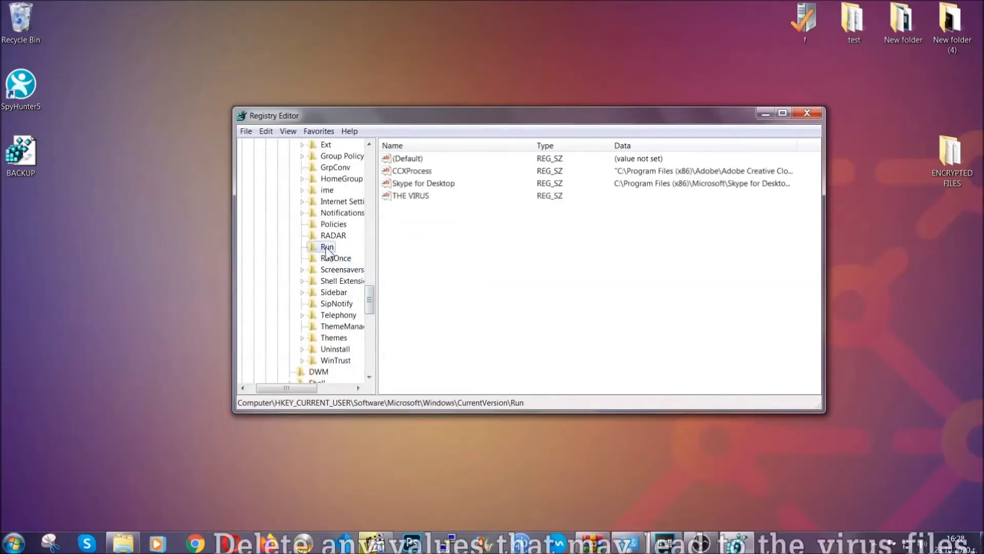
left_click(405, 197)
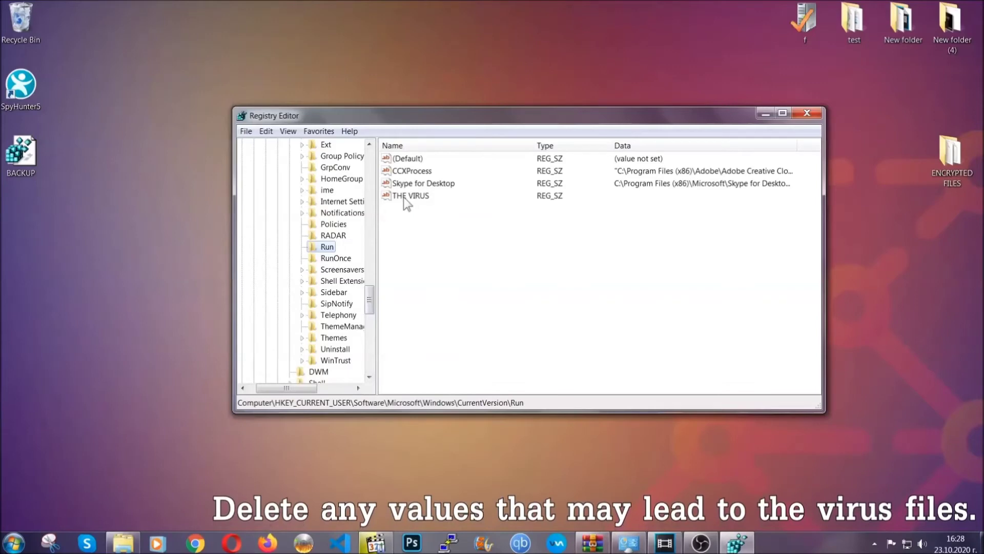
right_click(405, 197)
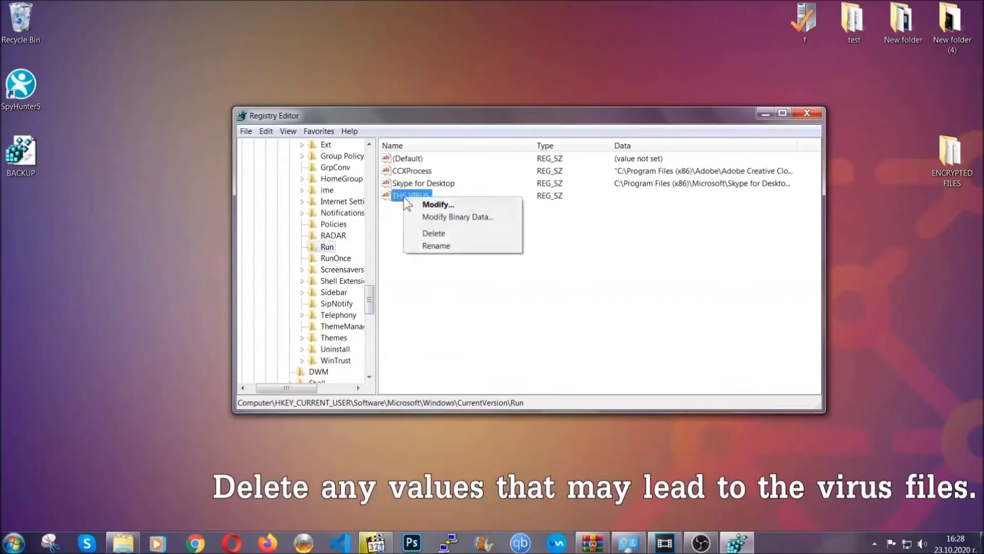
left_click(427, 233)
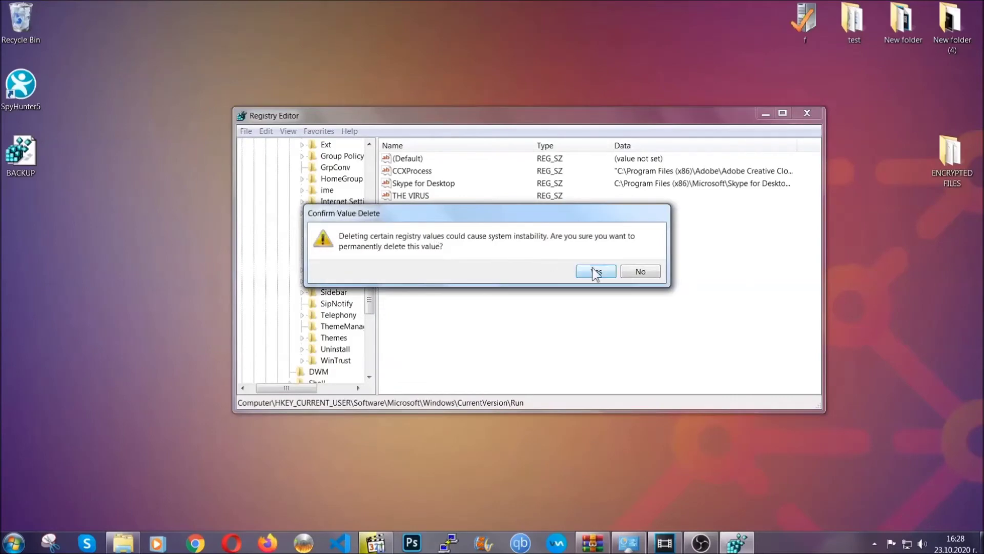
left_click(594, 272)
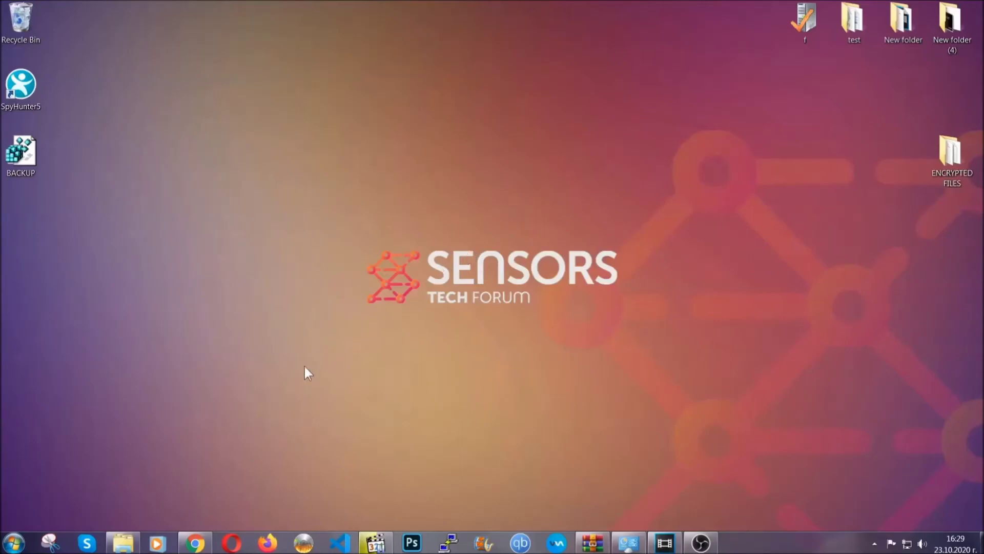
Reopen the SensorsTechForum file-recovery article in Chrome and expand Method 2 Windows Backup
left_click(196, 544)
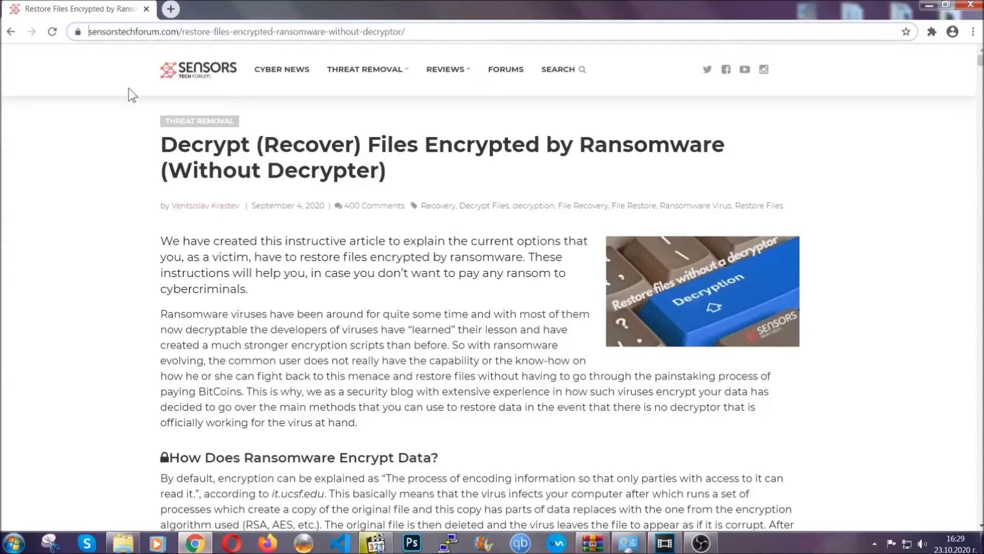
left_click_drag(90, 32, 444, 36)
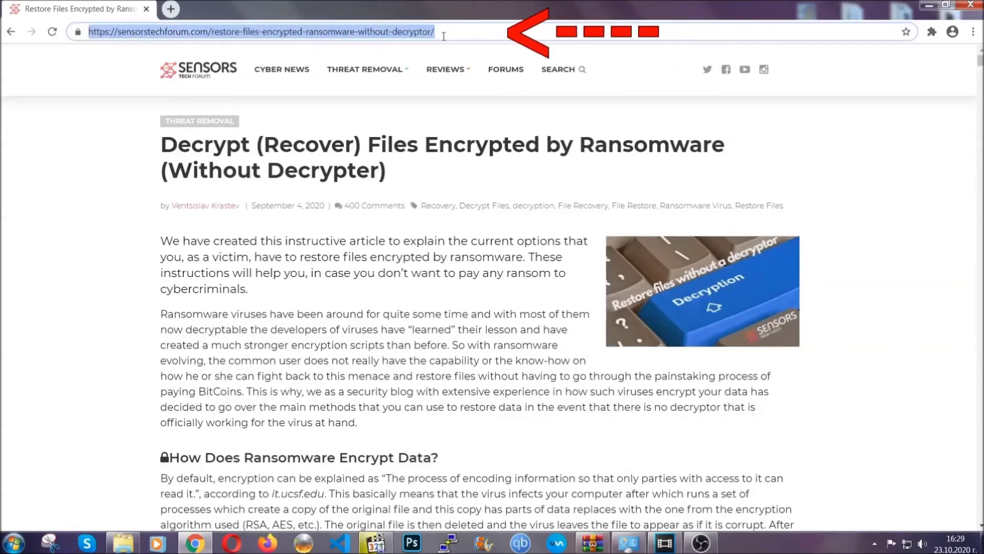
mouse_move(441, 91)
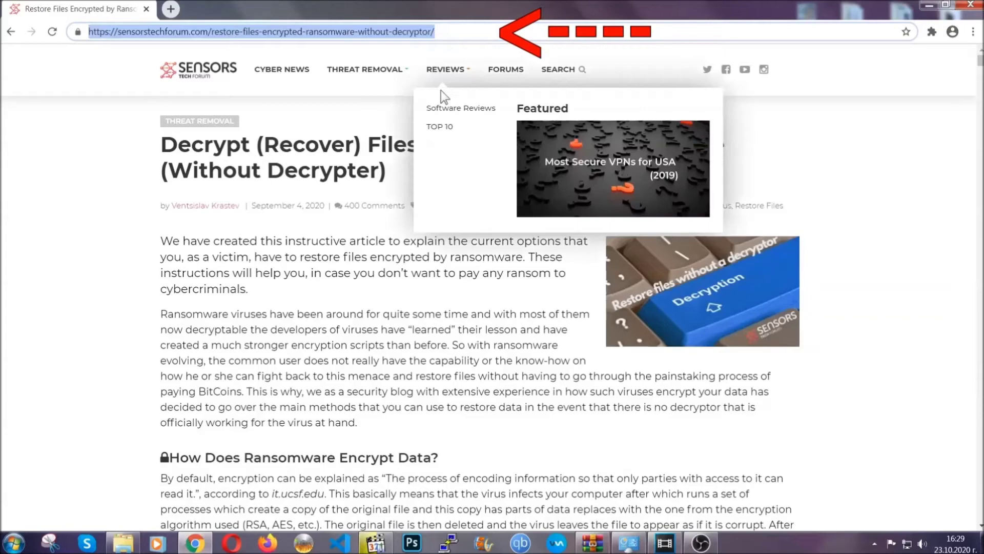
scroll(506, 281, "down", 4)
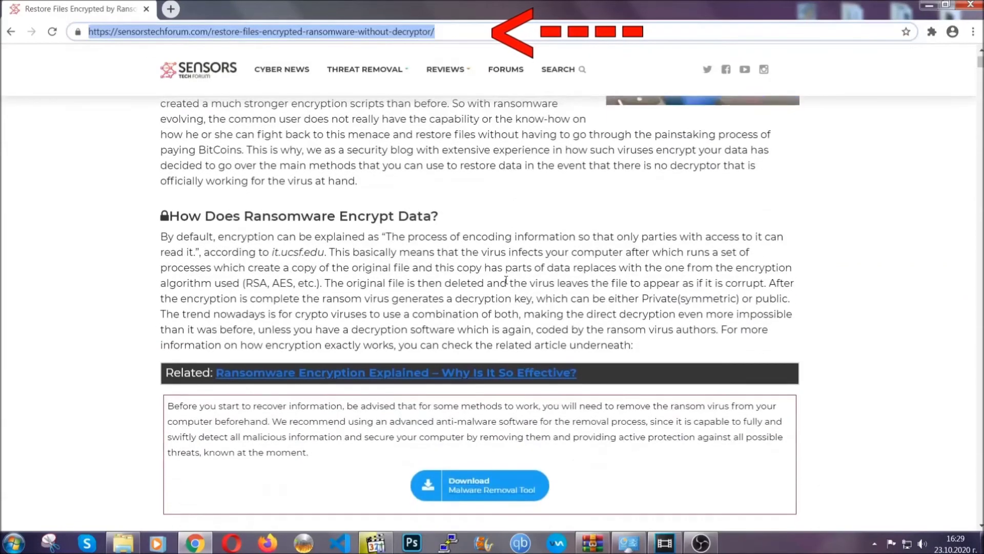
scroll(506, 281, "down", 5)
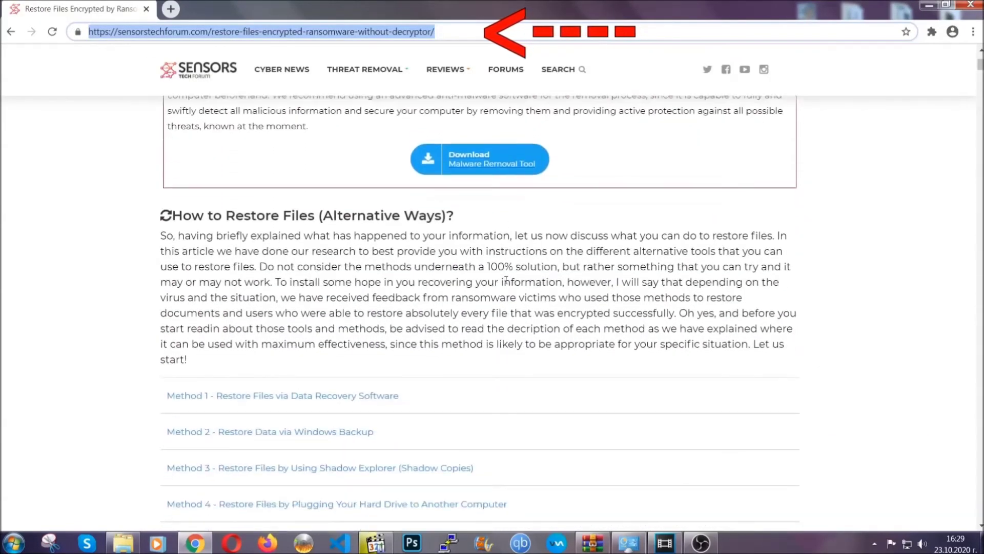
scroll(507, 281, "down", 1)
scroll(507, 282, "down", 2)
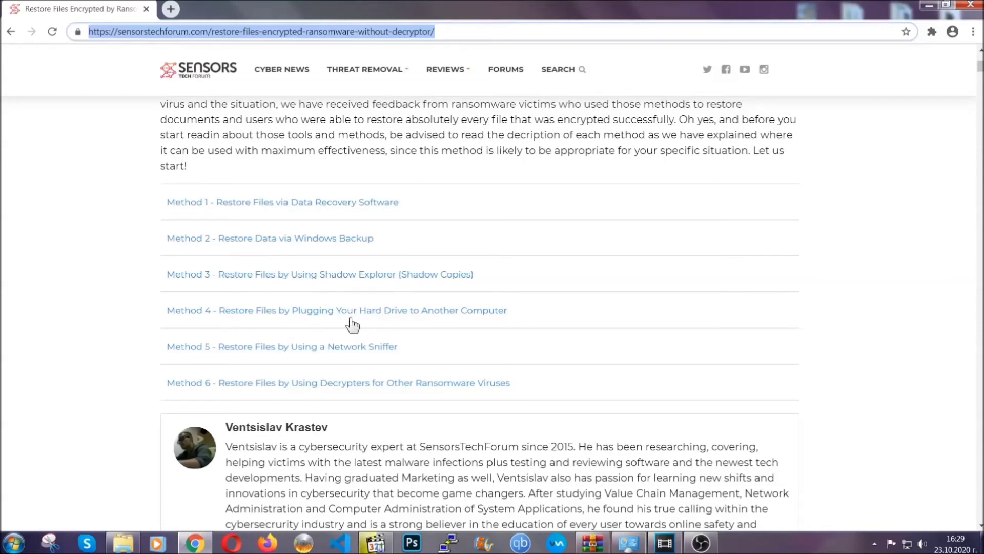
left_click(304, 237)
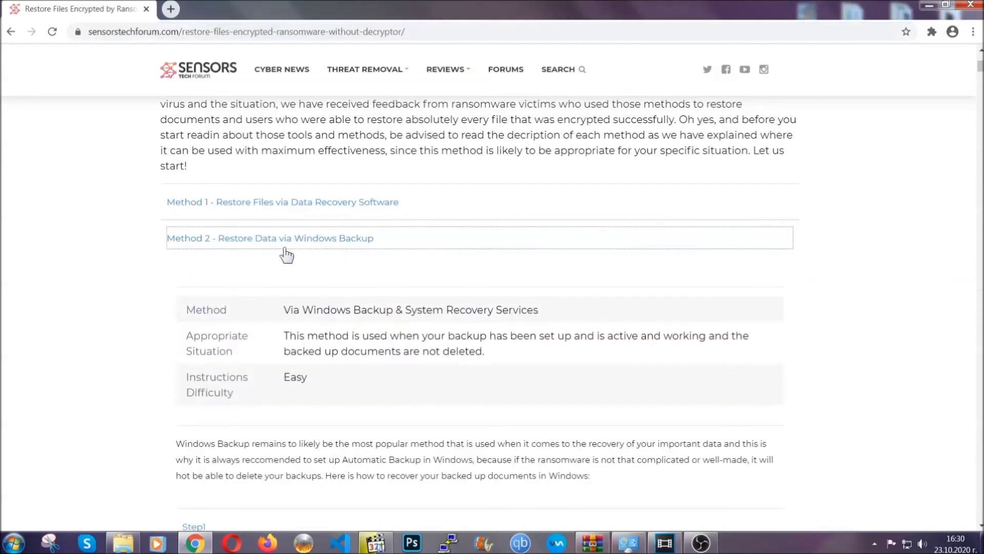
Expand Step1, Step2 and Step3 of the Windows Backup instructions
left_click_drag(285, 309, 345, 380)
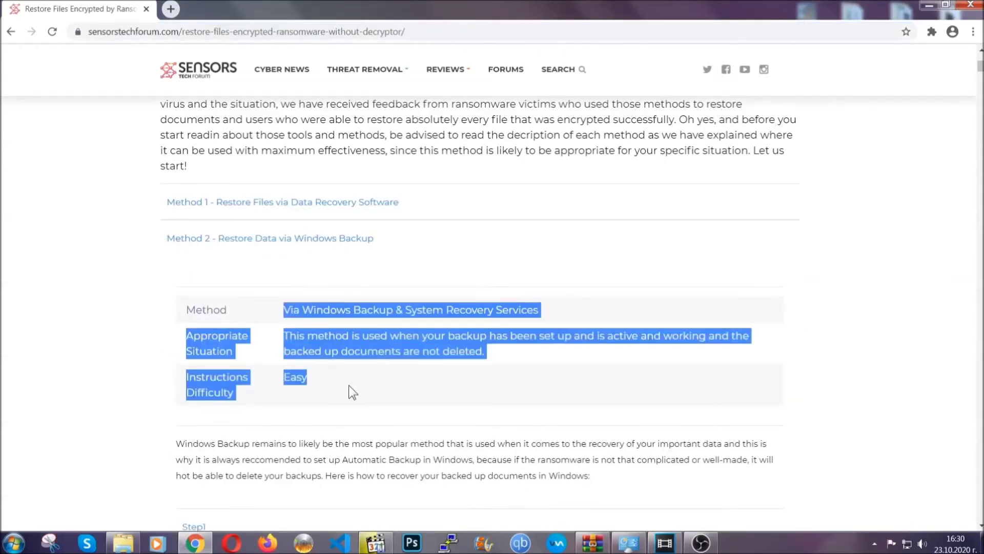
left_click(349, 385)
scroll(352, 383, "down", 3)
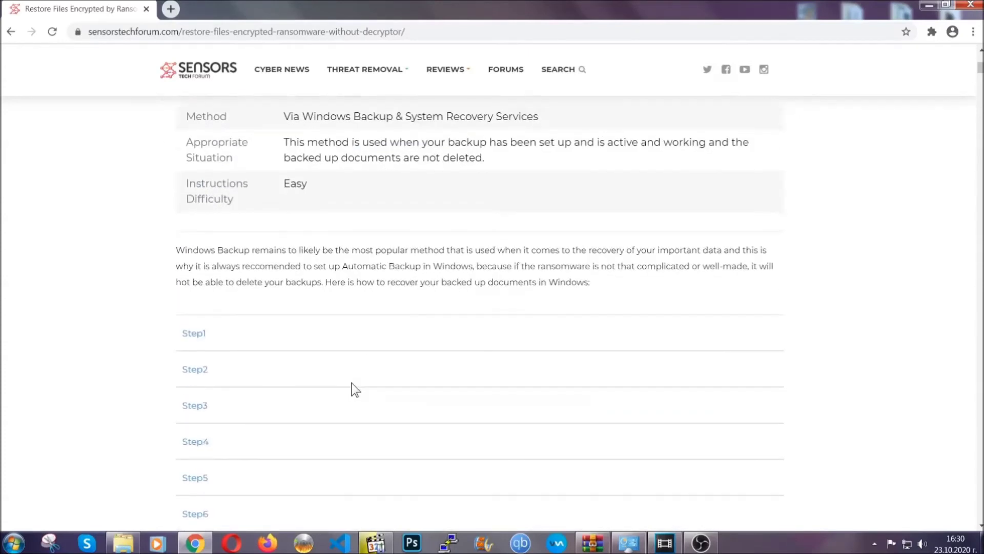
scroll(352, 382, "down", 1)
left_click(202, 268)
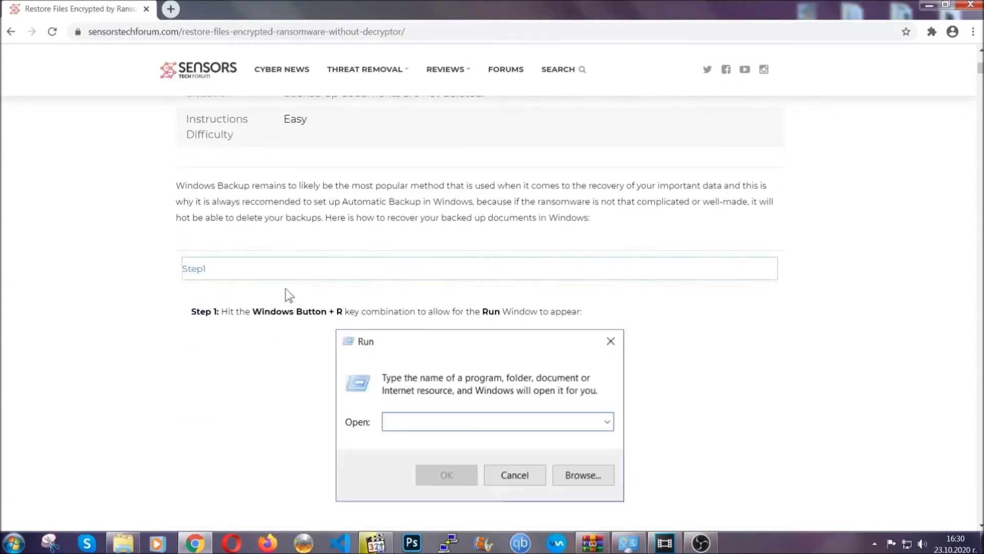
scroll(461, 319, "down", 5)
left_click(231, 323)
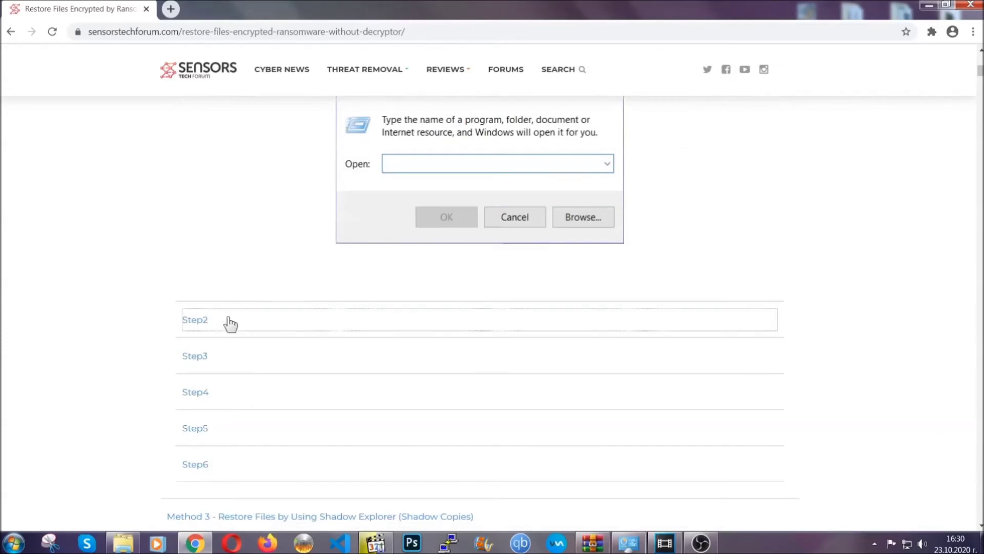
scroll(442, 324, "down", 5)
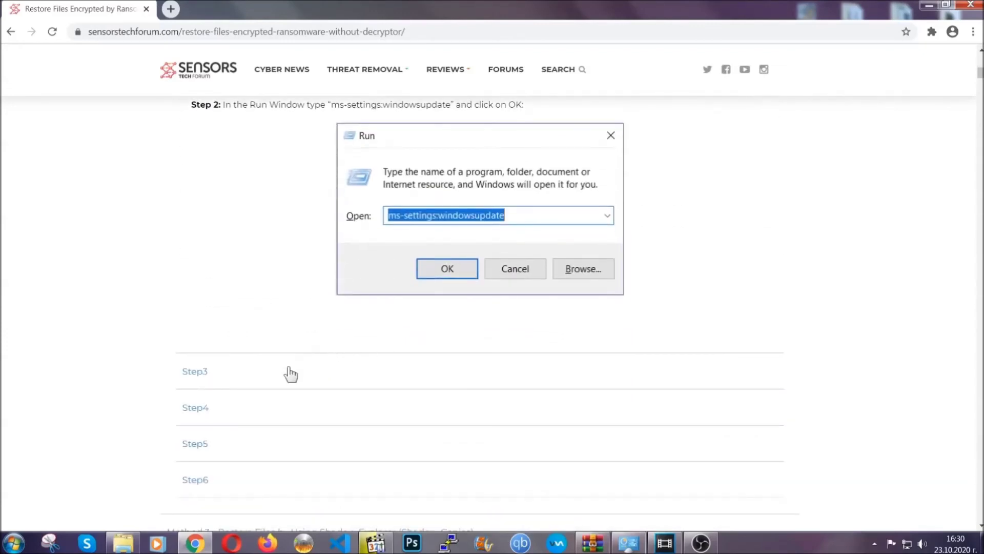
left_click(291, 374)
Scroll through the expanded steps, then minimize Chrome to show the desktop
scroll(435, 351, "down", 3)
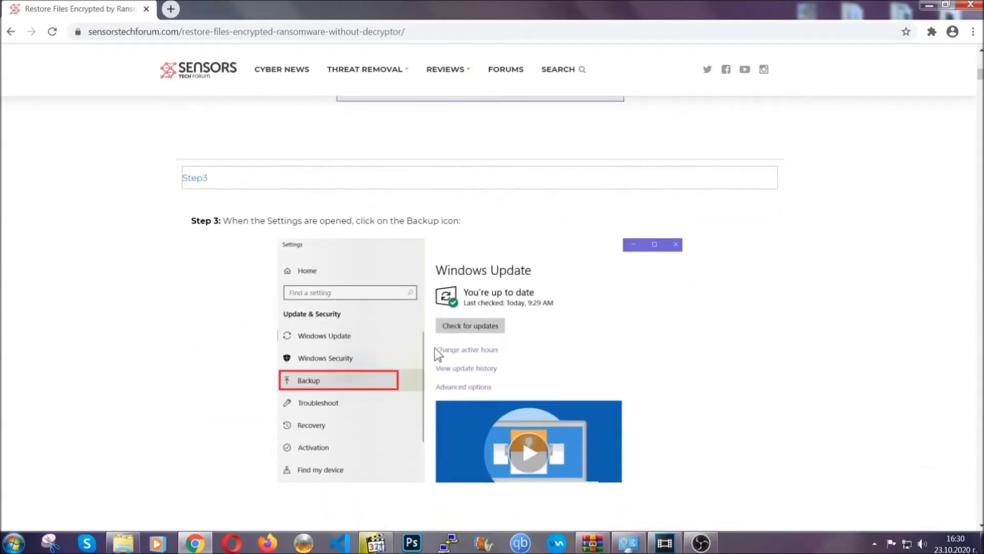
scroll(435, 349, "down", 3)
scroll(433, 352, "down", 2)
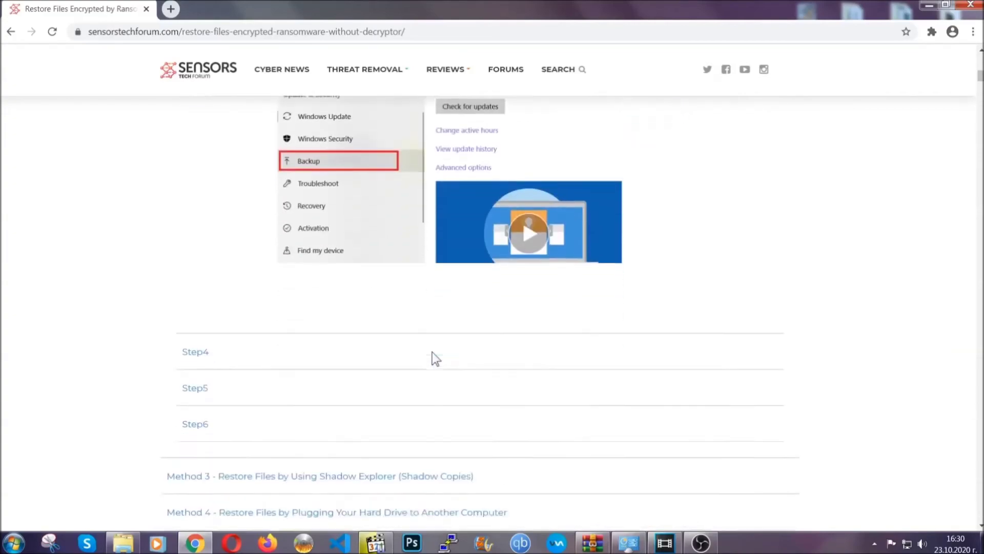
scroll(432, 352, "down", 9)
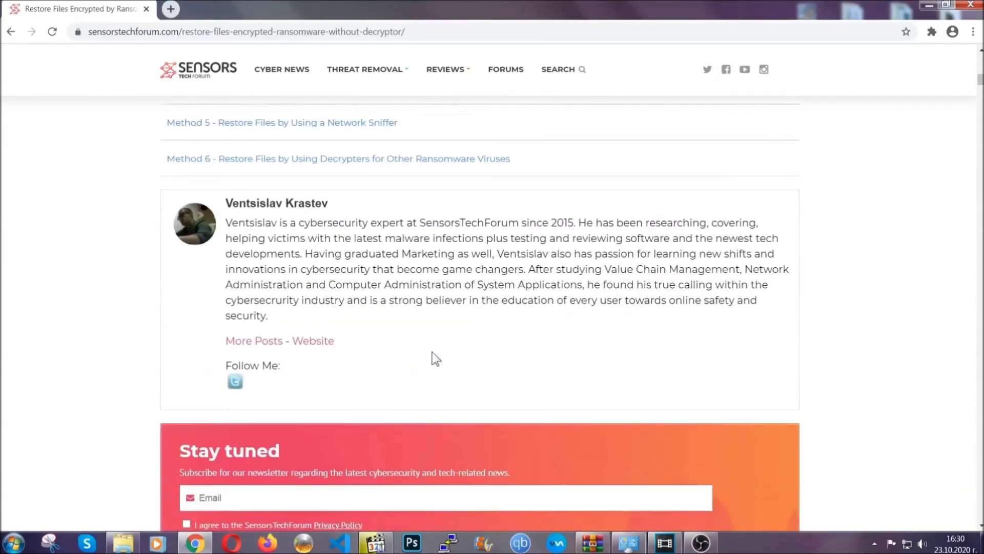
scroll(432, 351, "up", 20)
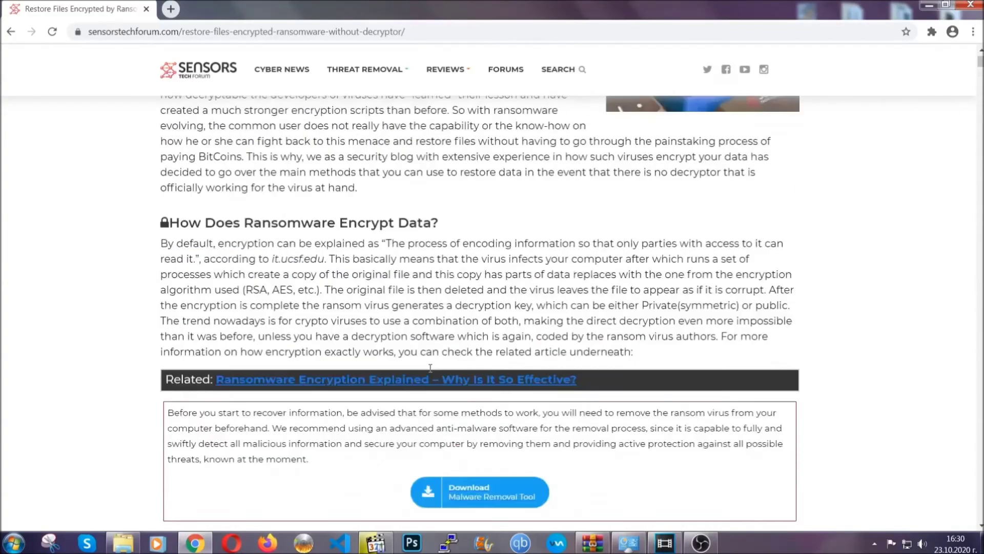
scroll(430, 367, "up", 5)
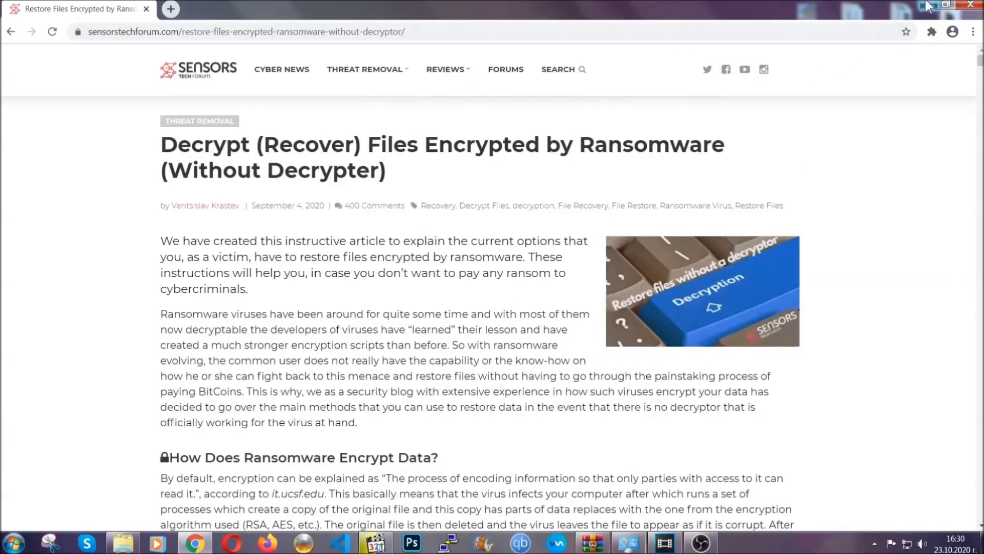
left_click(929, 7)
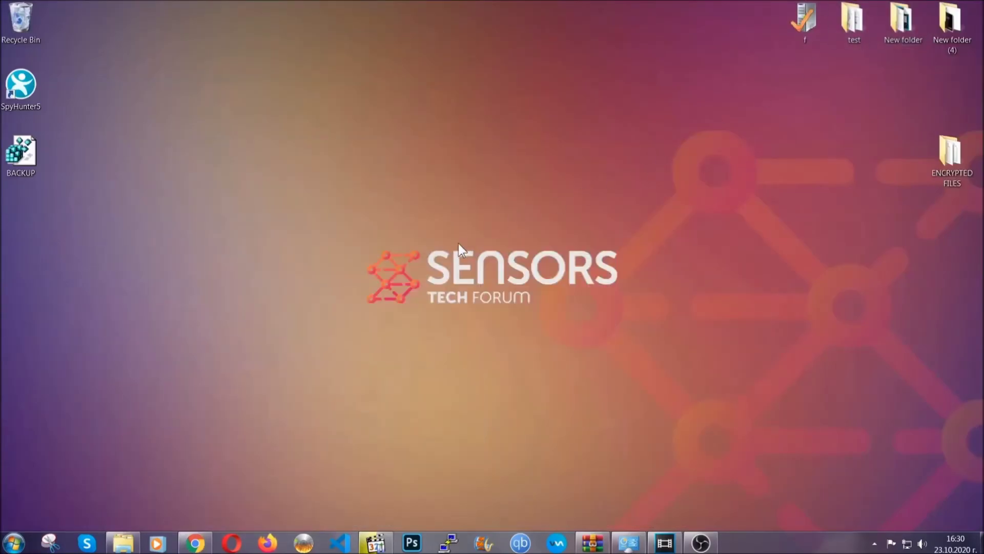